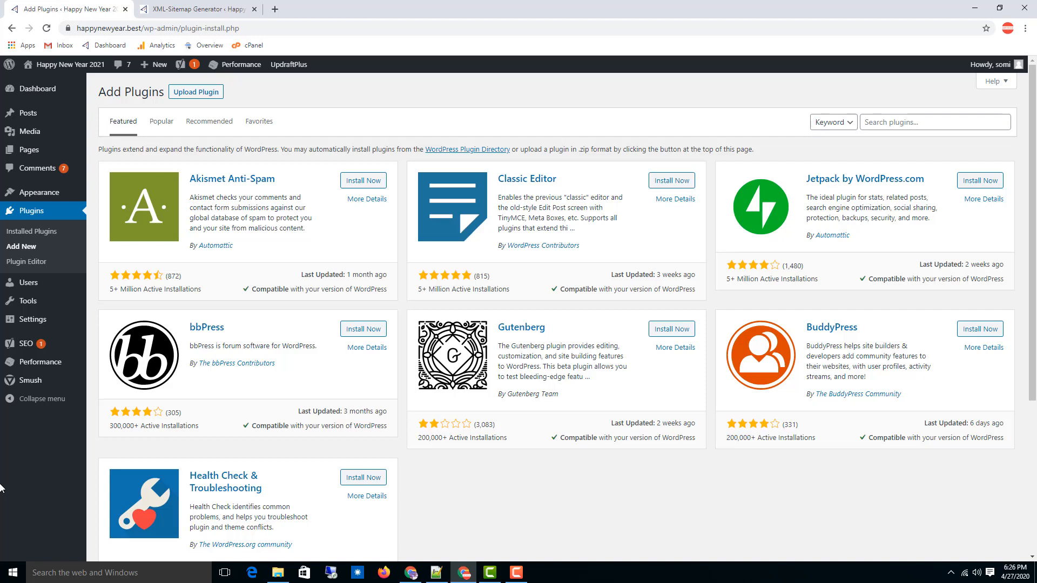
{"action": "left_click", "coordinate": [938, 122]}
{"action": "left_click", "coordinate": [847, 96]}
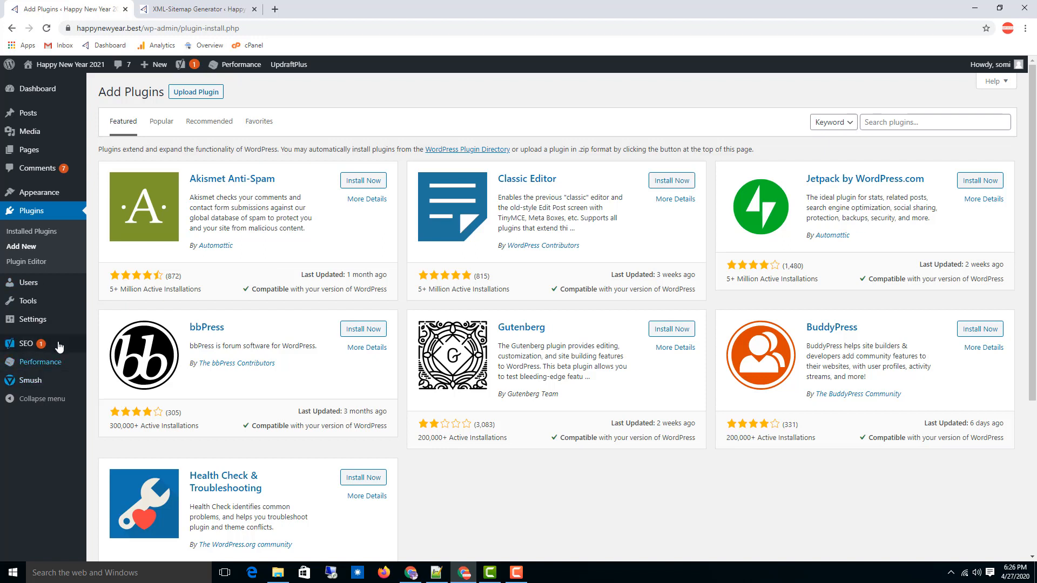
- Switch to the XML-Sitemap settings page and look over its sections from the basic options down to the priorities
{"action": "mouse_move", "coordinate": [24, 343]}
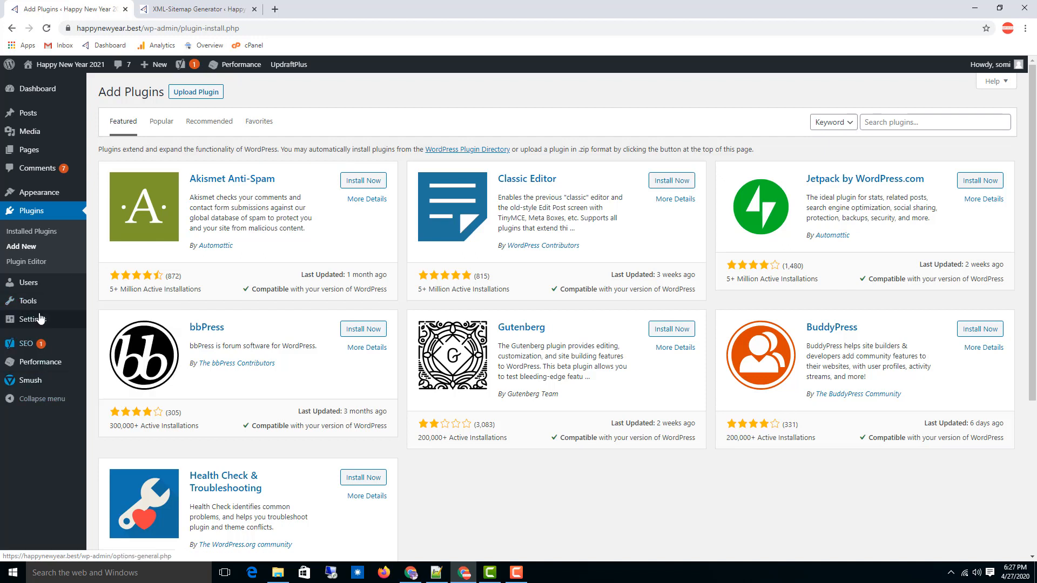
{"action": "mouse_move", "coordinate": [39, 323]}
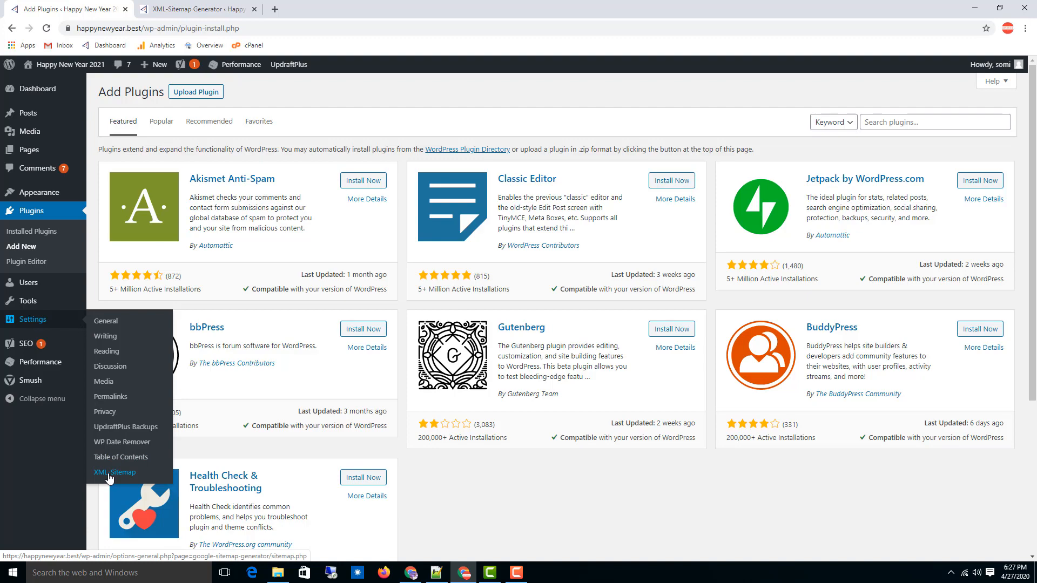
{"action": "left_click", "coordinate": [198, 8]}
{"action": "scroll", "coordinate": [363, 251], "scroll_direction": "down", "scroll_amount": 3}
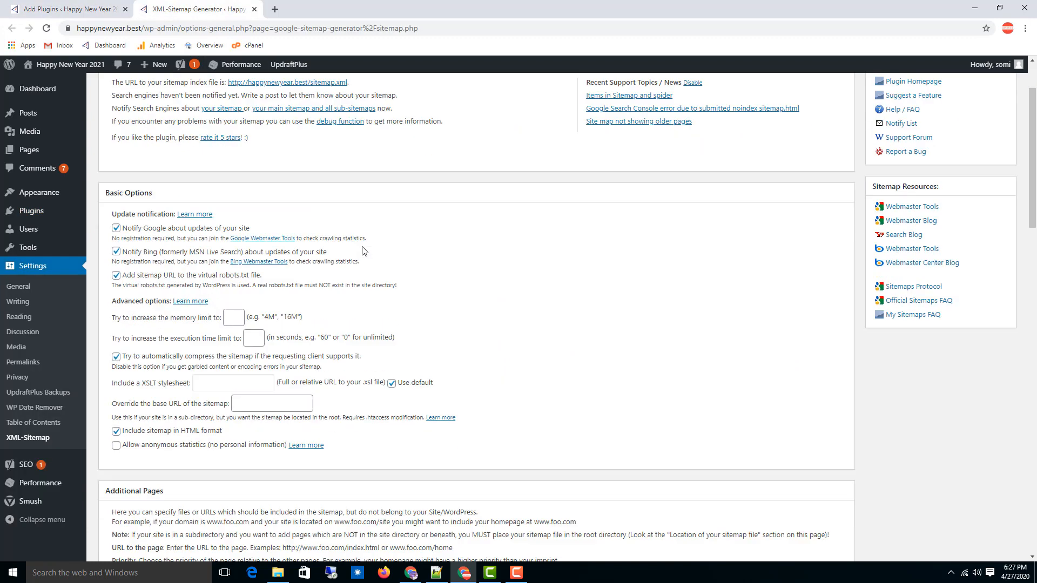
{"action": "scroll", "coordinate": [359, 378], "scroll_direction": "down", "scroll_amount": 3}
{"action": "scroll", "coordinate": [346, 413], "scroll_direction": "up", "scroll_amount": 5}
{"action": "scroll", "coordinate": [342, 414], "scroll_direction": "down", "scroll_amount": 20}
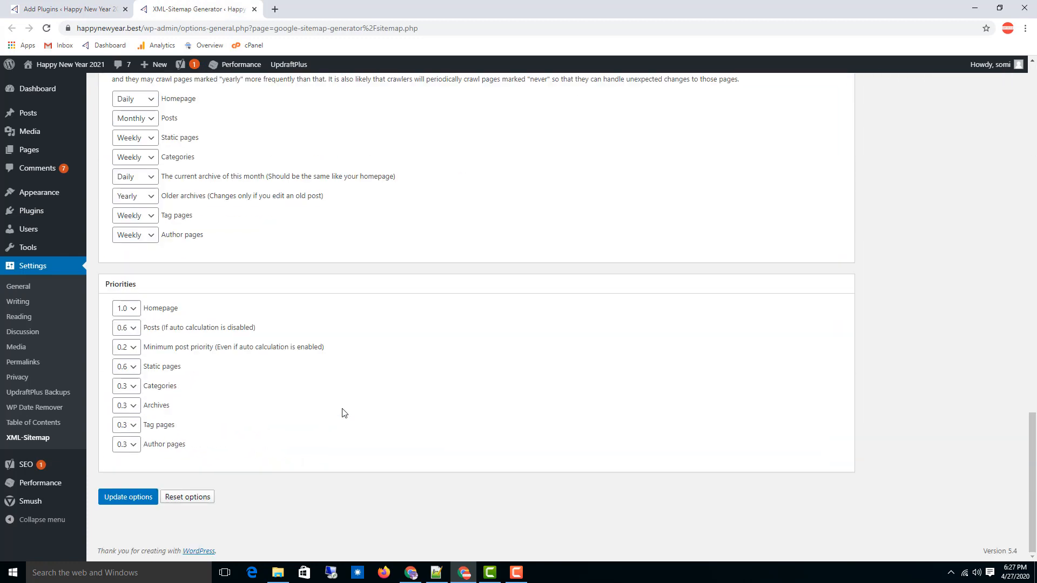
{"action": "scroll", "coordinate": [343, 413], "scroll_direction": "up", "scroll_amount": 20}
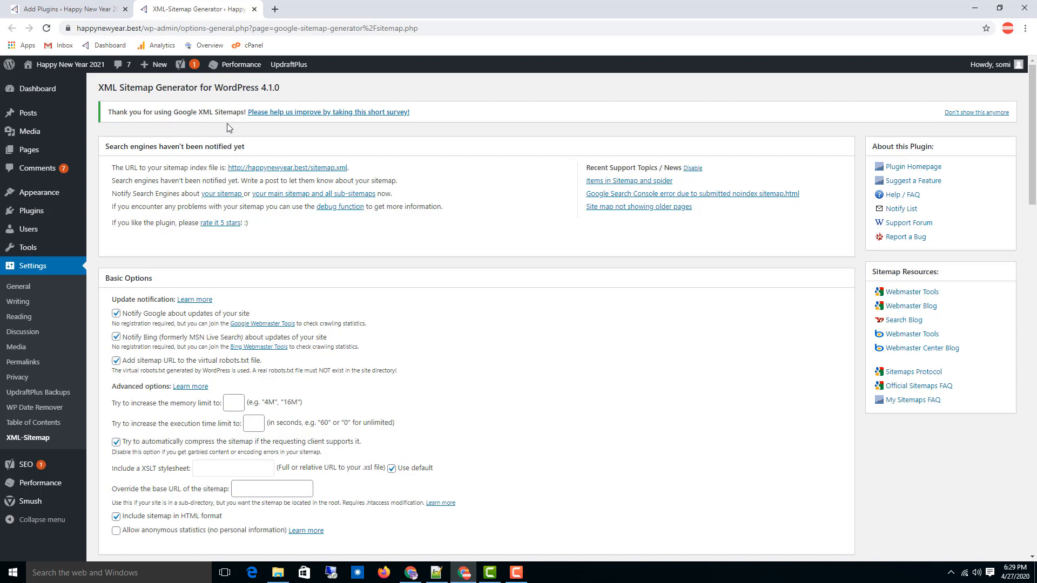
- Dismiss the survey notice on the XML Sitemap Generator page so it is not shown anymore
{"action": "mouse_move", "coordinate": [76, 254]}
{"action": "left_click", "coordinate": [961, 114]}
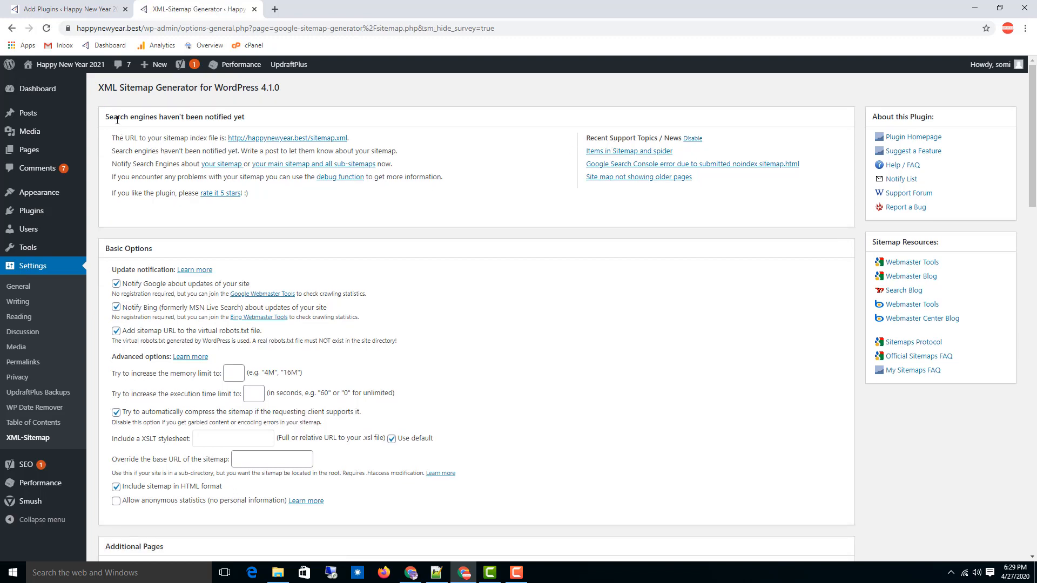
{"action": "left_click_drag", "start_coordinate": [106, 120], "coordinate": [185, 119]}
{"action": "left_click", "coordinate": [269, 127]}
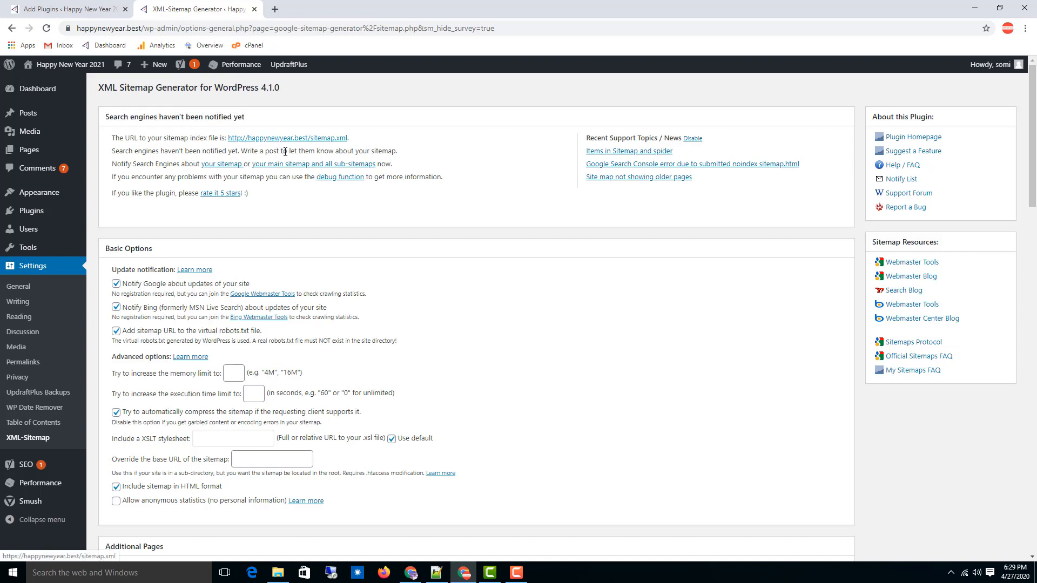
- Open the site's sitemap.xml index in a new tab and examine the listed sub-sitemap URLs
{"action": "right_click", "coordinate": [296, 140]}
{"action": "left_click", "coordinate": [324, 147]}
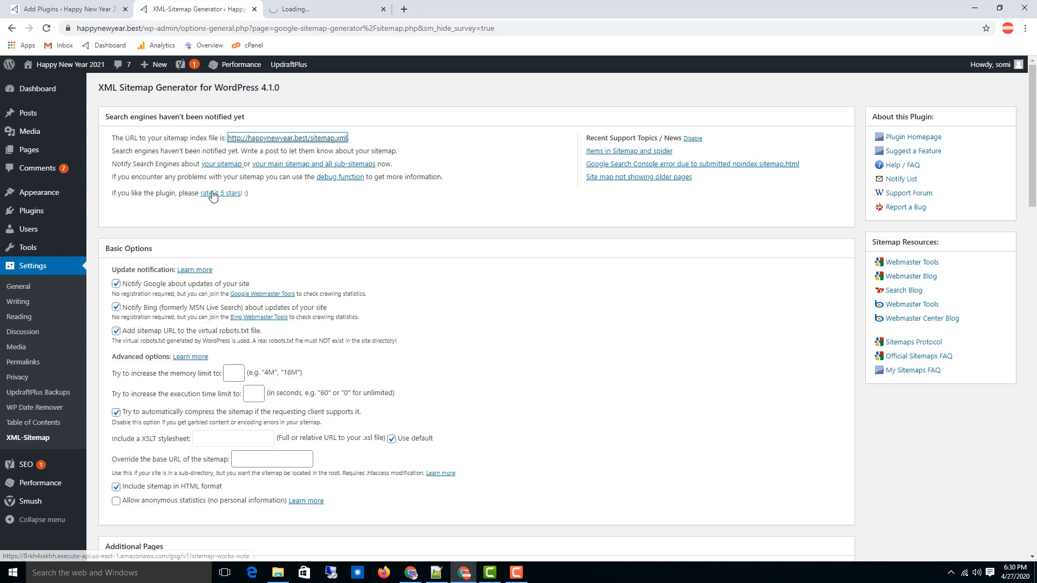
{"action": "scroll", "coordinate": [257, 204], "scroll_direction": "down", "scroll_amount": 2}
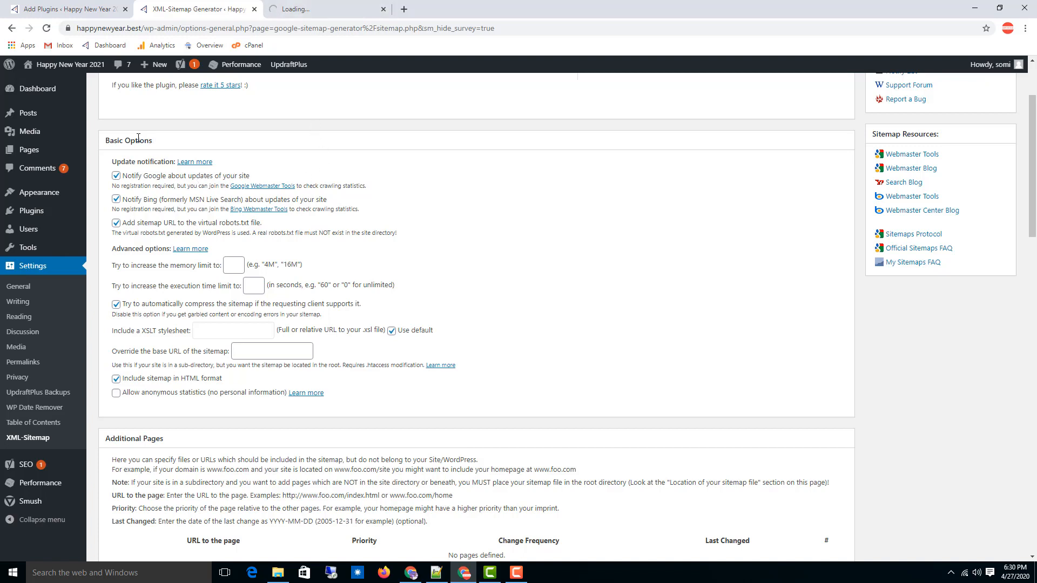
{"action": "left_click_drag", "start_coordinate": [152, 140], "coordinate": [106, 141]}
{"action": "left_click", "coordinate": [182, 144]}
{"action": "left_click", "coordinate": [303, 7]}
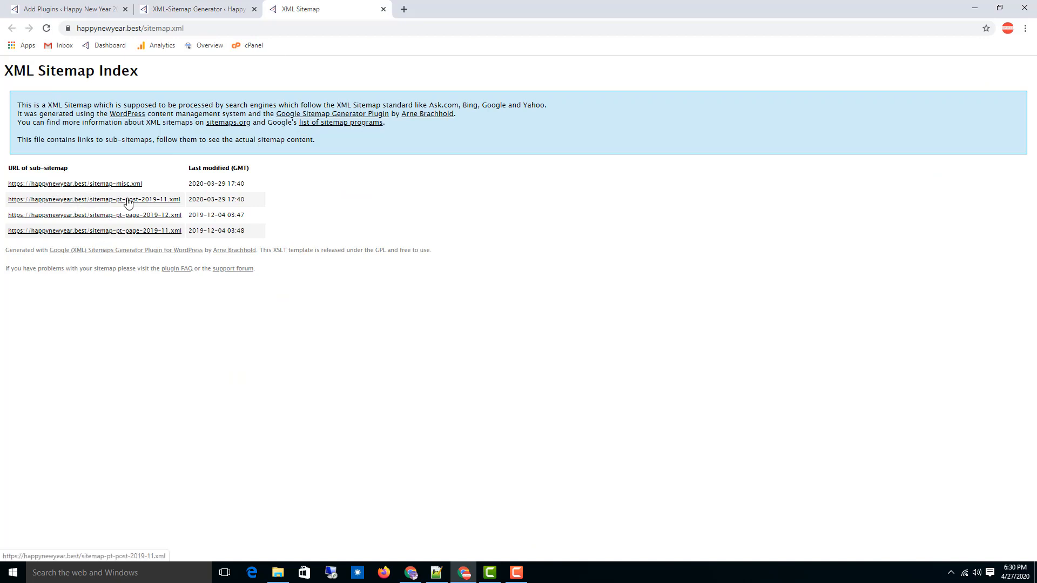
{"action": "left_click_drag", "start_coordinate": [113, 189], "coordinate": [142, 189]}
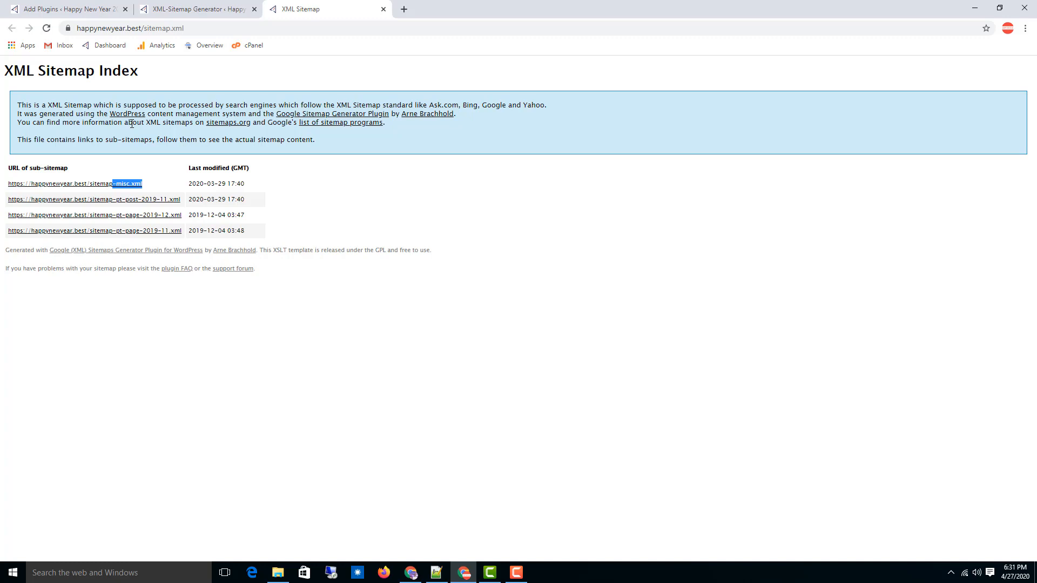
- Return to the sitemap generator settings and review the Basic Options, Advanced options and Additional Pages sections
{"action": "left_click", "coordinate": [173, 9]}
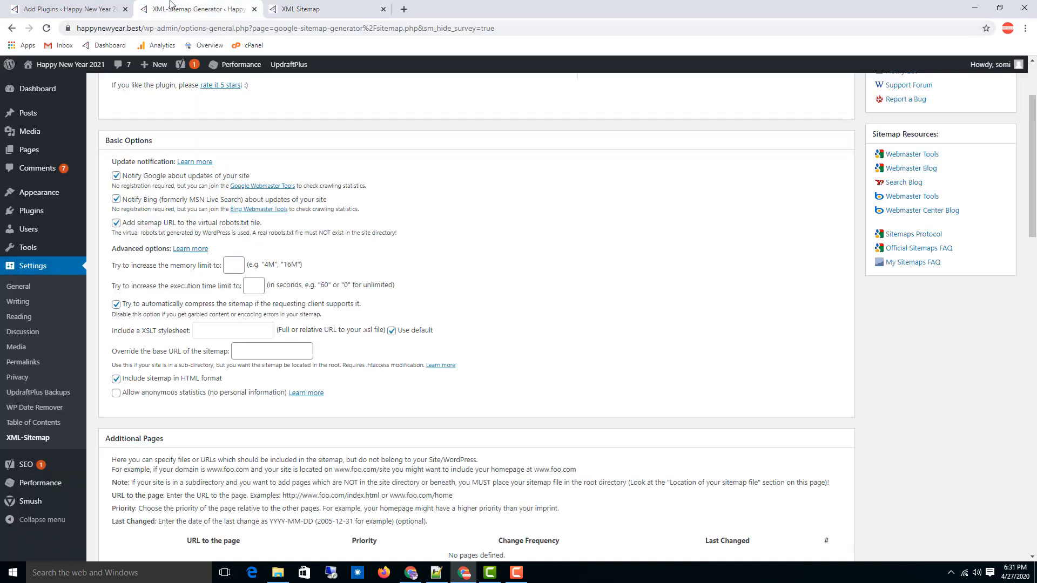
{"action": "scroll", "coordinate": [216, 273], "scroll_direction": "up", "scroll_amount": 1}
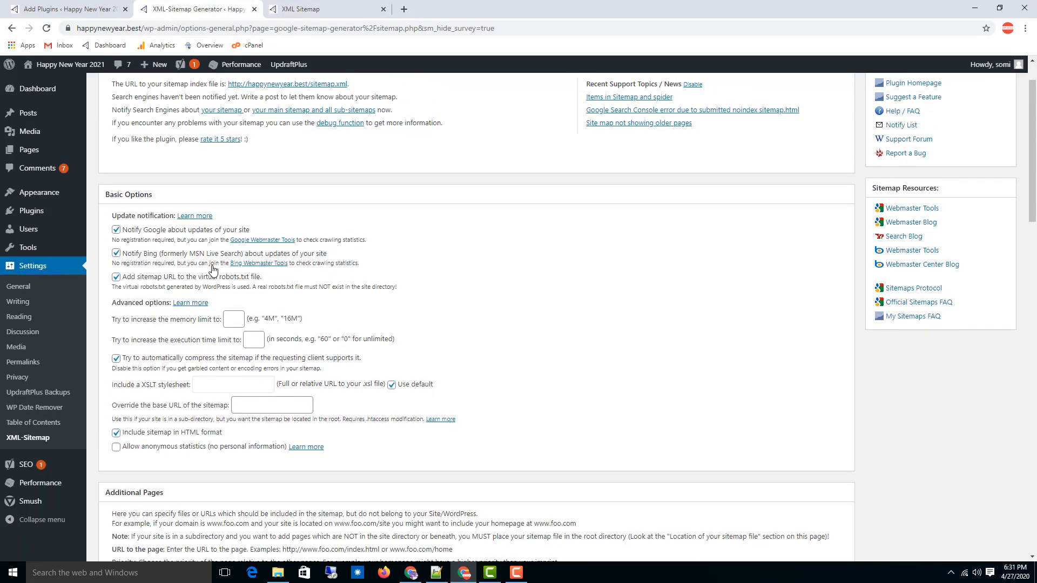
{"action": "left_click_drag", "start_coordinate": [153, 195], "coordinate": [120, 197]}
{"action": "left_click_drag", "start_coordinate": [111, 303], "coordinate": [150, 303]}
{"action": "left_click", "coordinate": [140, 306]}
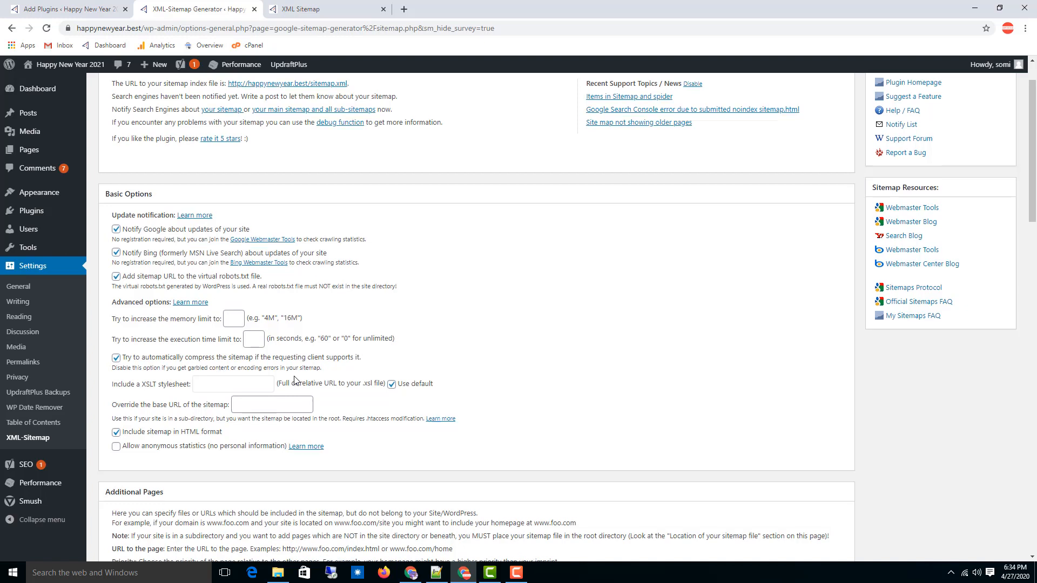
{"action": "scroll", "coordinate": [281, 379], "scroll_direction": "down", "scroll_amount": 2}
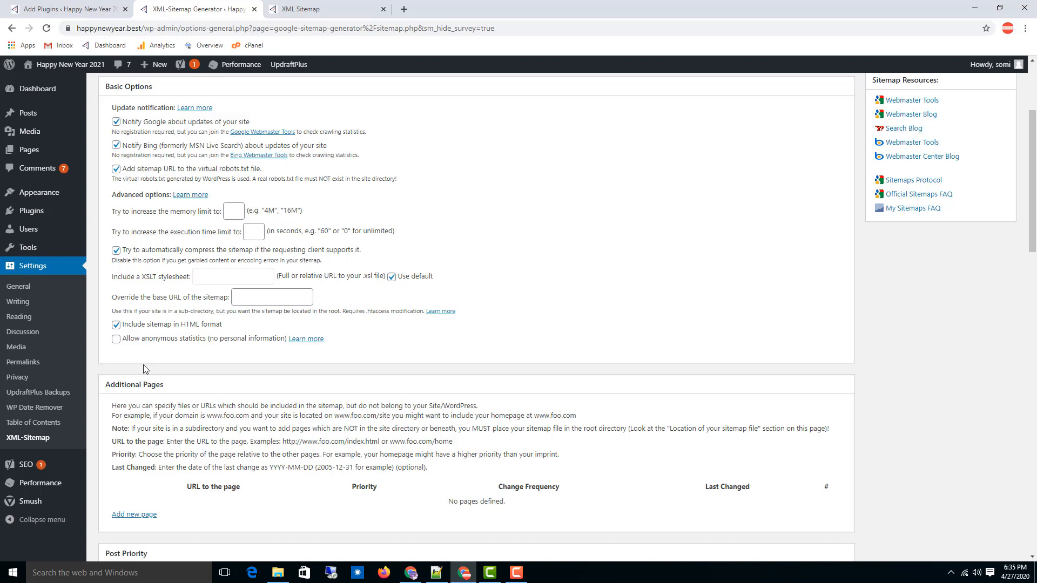
{"action": "scroll", "coordinate": [366, 227], "scroll_direction": "down", "scroll_amount": 4}
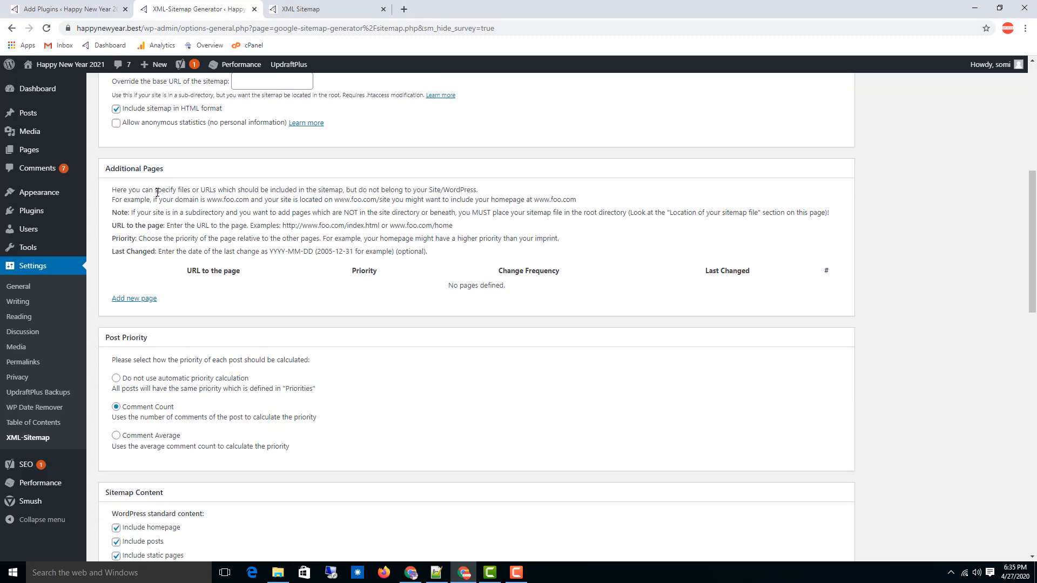
{"action": "left_click_drag", "start_coordinate": [164, 170], "coordinate": [127, 172]}
{"action": "scroll", "coordinate": [406, 379], "scroll_direction": "down", "scroll_amount": 2}
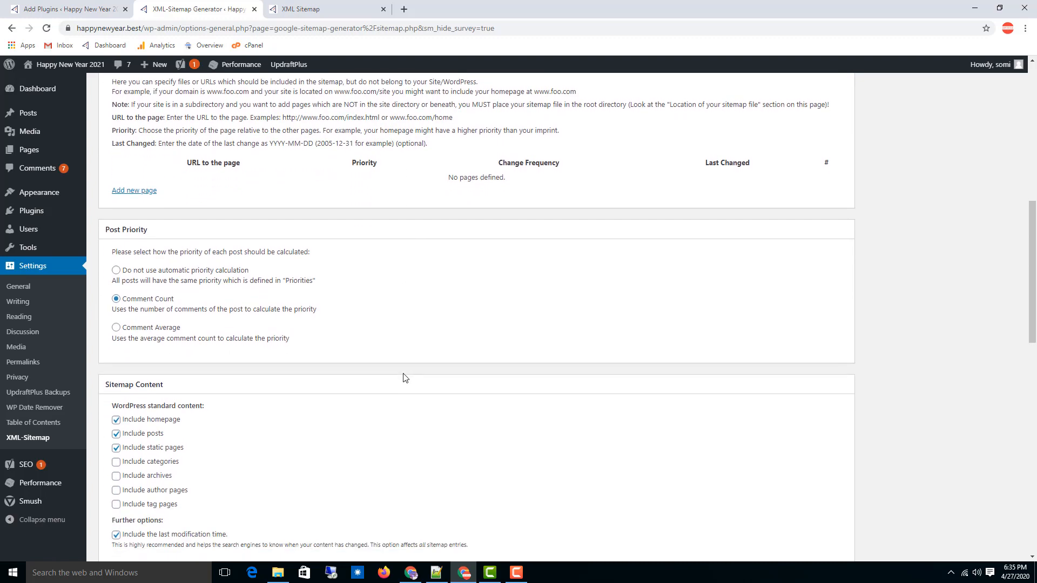
- Set the Post Priority to "Do not use automatic priority calculation"
{"action": "left_click_drag", "start_coordinate": [155, 235], "coordinate": [114, 227]}
{"action": "left_click", "coordinate": [604, 329]}
{"action": "mouse_move", "coordinate": [179, 299]}
{"action": "left_mouse_down"}
{"action": "mouse_move", "coordinate": [126, 305]}
{"action": "mouse_move", "coordinate": [183, 303]}
{"action": "left_mouse_up"}
{"action": "left_click", "coordinate": [116, 270]}
- Turn off "Include the last modification time" under the Sitemap Content further options
{"action": "scroll", "coordinate": [269, 339], "scroll_direction": "down", "scroll_amount": 2}
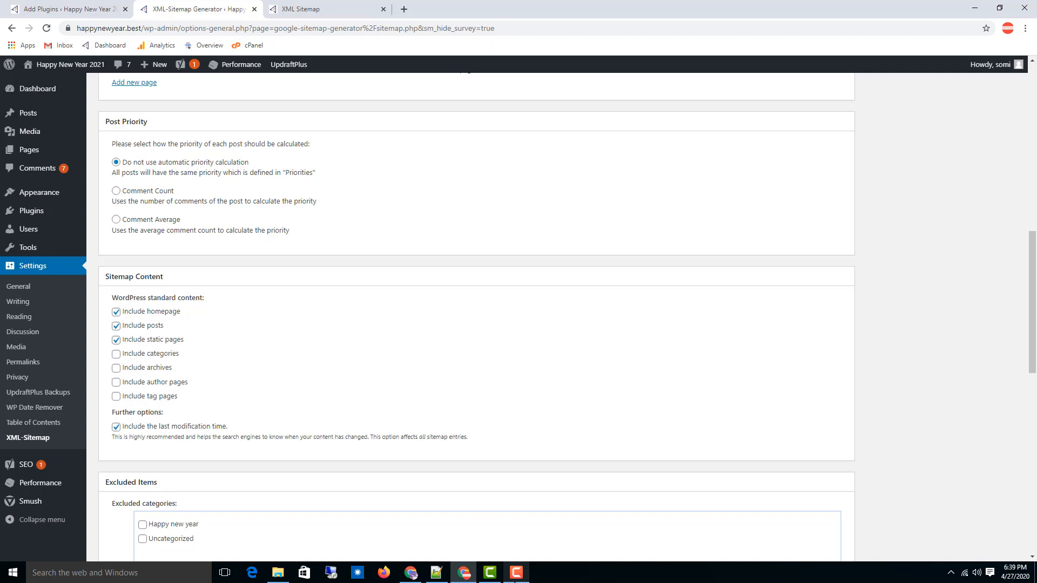
{"action": "scroll", "coordinate": [310, 380], "scroll_direction": "down", "scroll_amount": 3}
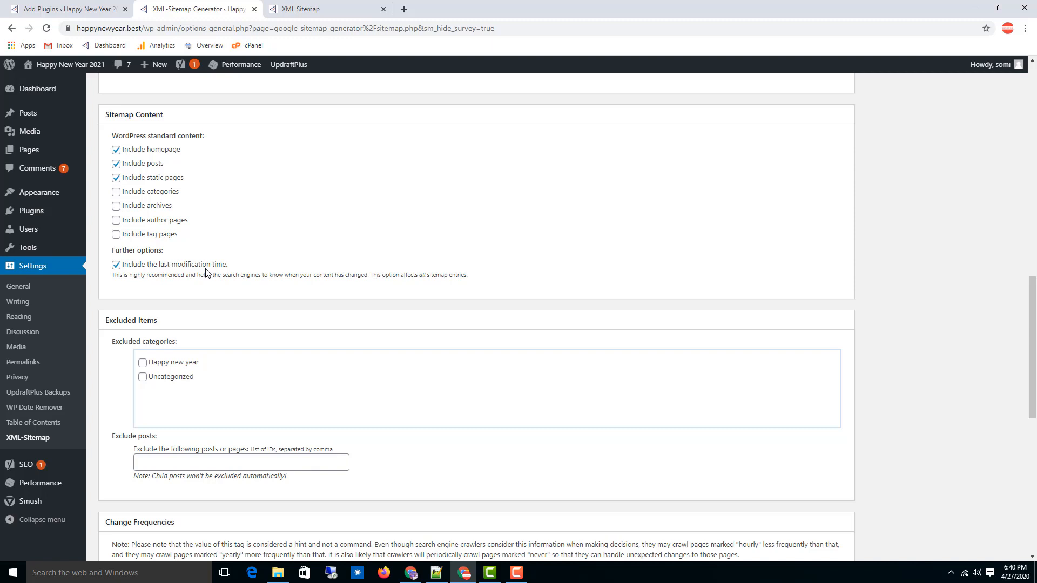
{"action": "left_click", "coordinate": [116, 265]}
- Set the change frequencies of the homepage and the posts to Always
{"action": "scroll", "coordinate": [470, 312], "scroll_direction": "down", "scroll_amount": 2}
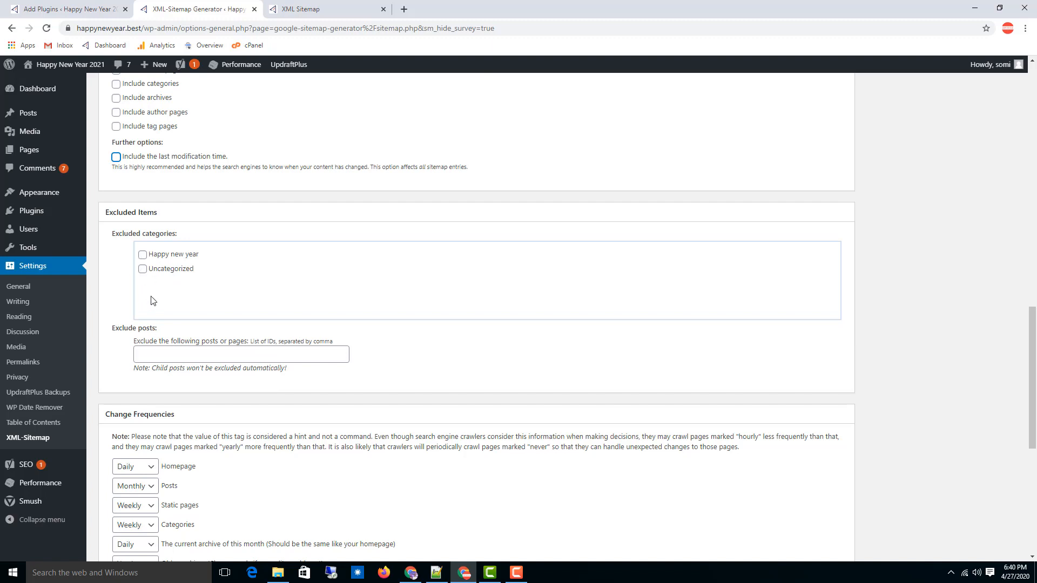
{"action": "scroll", "coordinate": [195, 313], "scroll_direction": "down", "scroll_amount": 4}
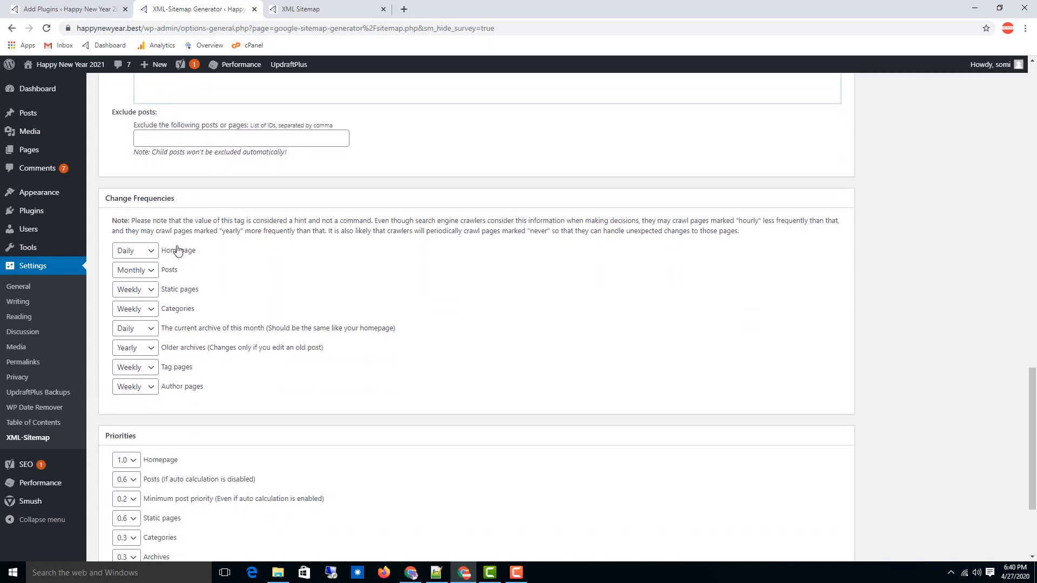
{"action": "left_click_drag", "start_coordinate": [175, 199], "coordinate": [166, 198]}
{"action": "left_click", "coordinate": [166, 198]}
{"action": "left_click", "coordinate": [149, 255]}
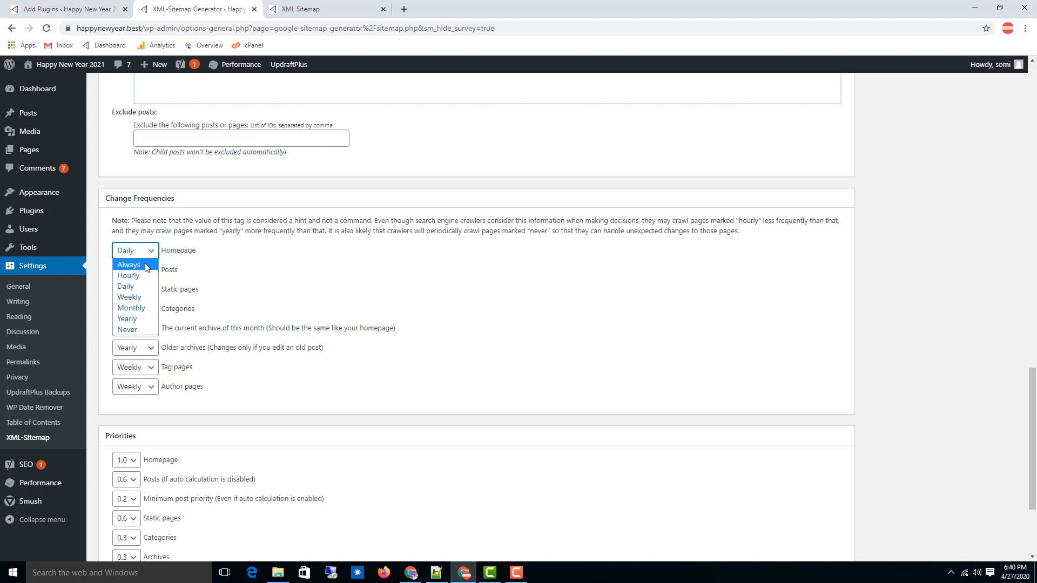
{"action": "left_click", "coordinate": [145, 266]}
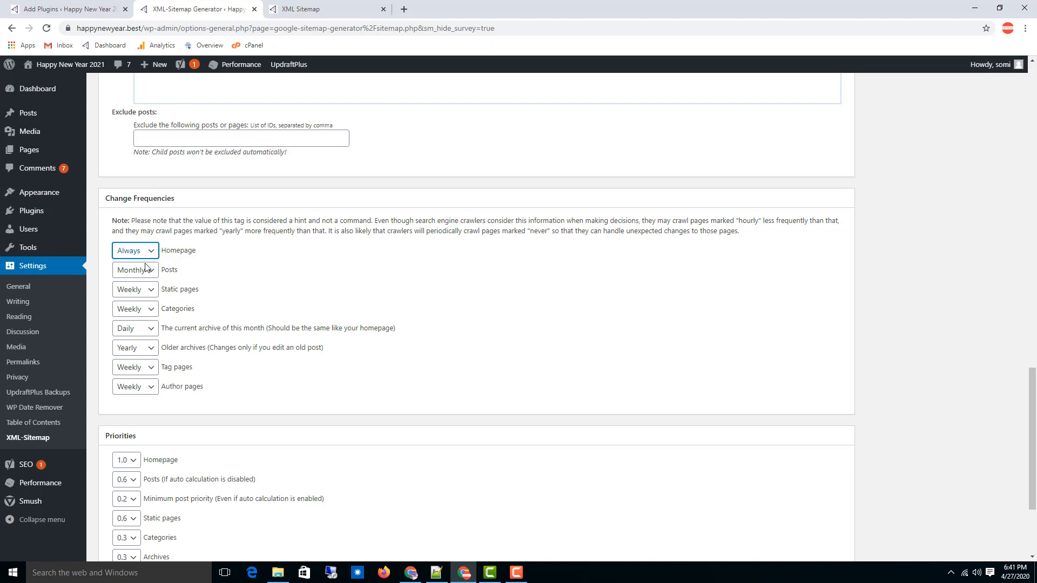
{"action": "left_click", "coordinate": [146, 276]}
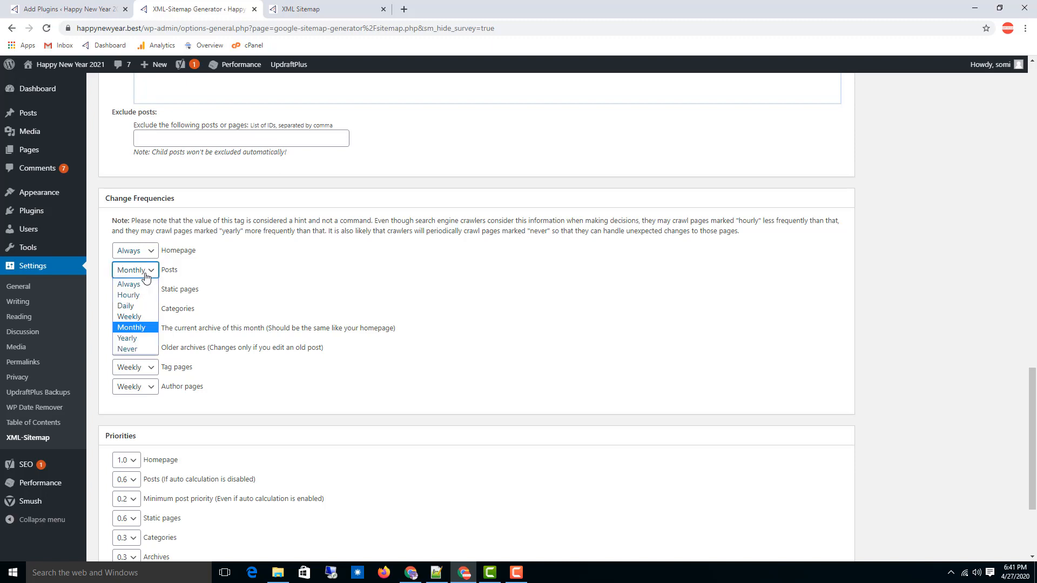
{"action": "left_click", "coordinate": [142, 288]}
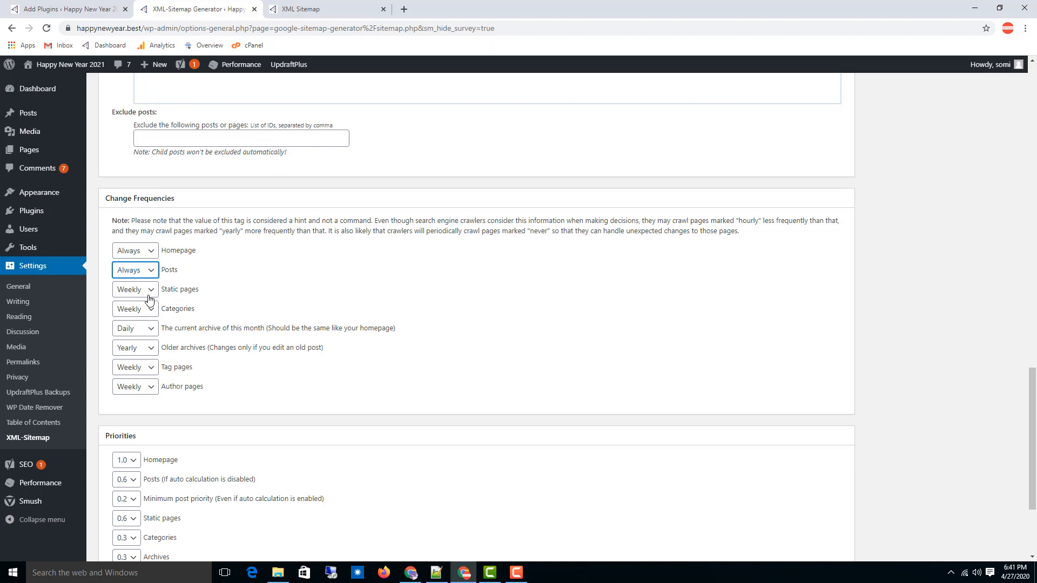
- Set the change frequency of the static pages to Daily
{"action": "left_click", "coordinate": [149, 299]}
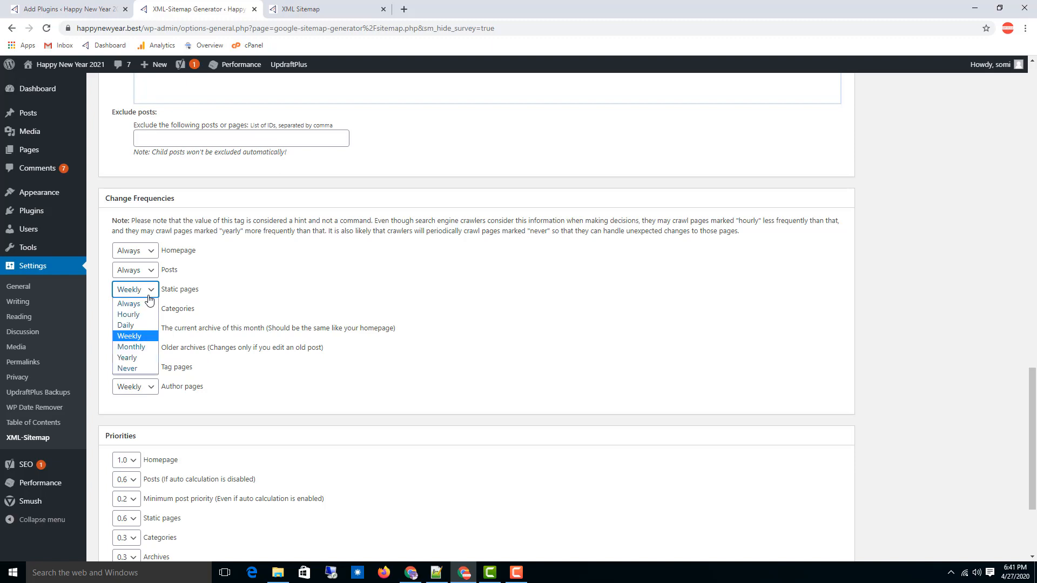
{"action": "left_click", "coordinate": [150, 298]}
{"action": "left_click", "coordinate": [150, 298]}
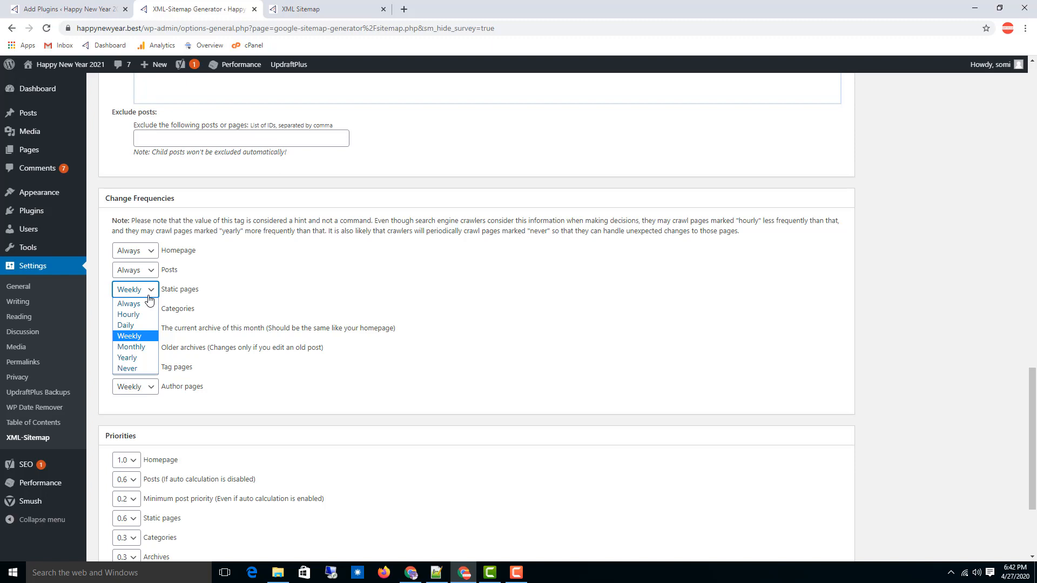
{"action": "left_click", "coordinate": [144, 326]}
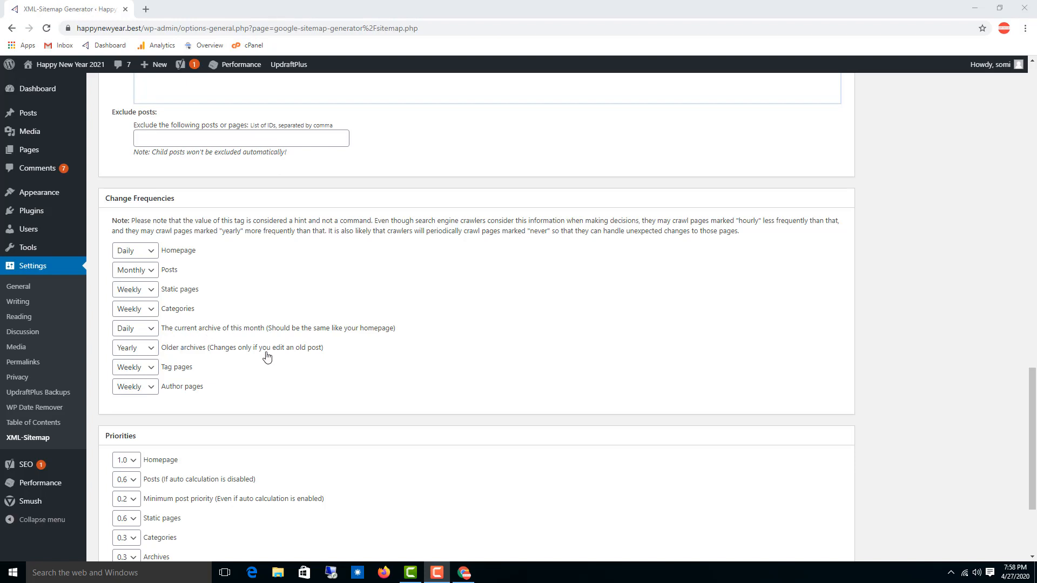
- Set the change frequencies of the current month's archive and older archives to Never, and choose Weekly for tag pages
{"action": "left_click", "coordinate": [139, 332]}
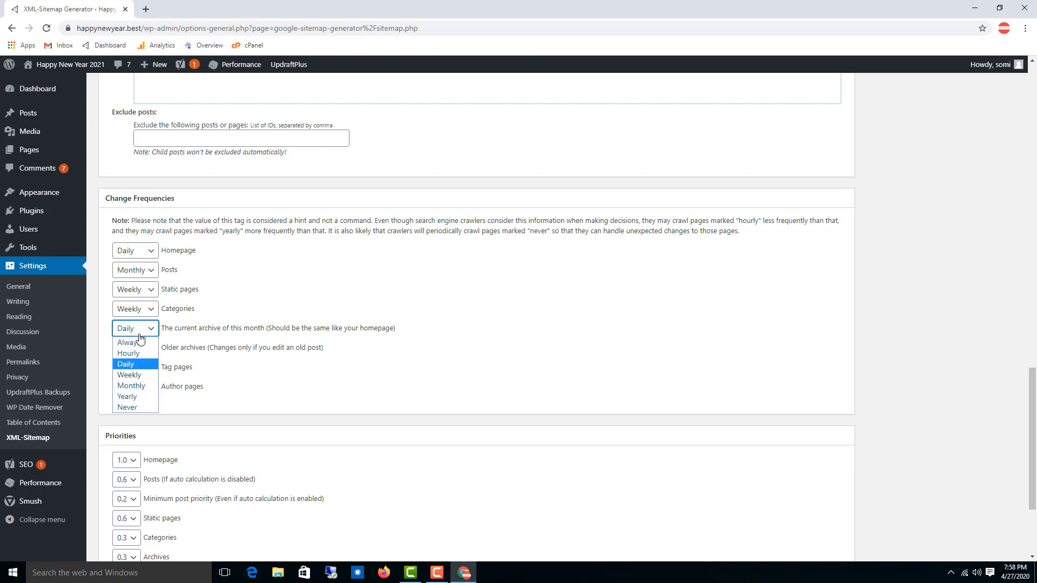
{"action": "left_click", "coordinate": [143, 409]}
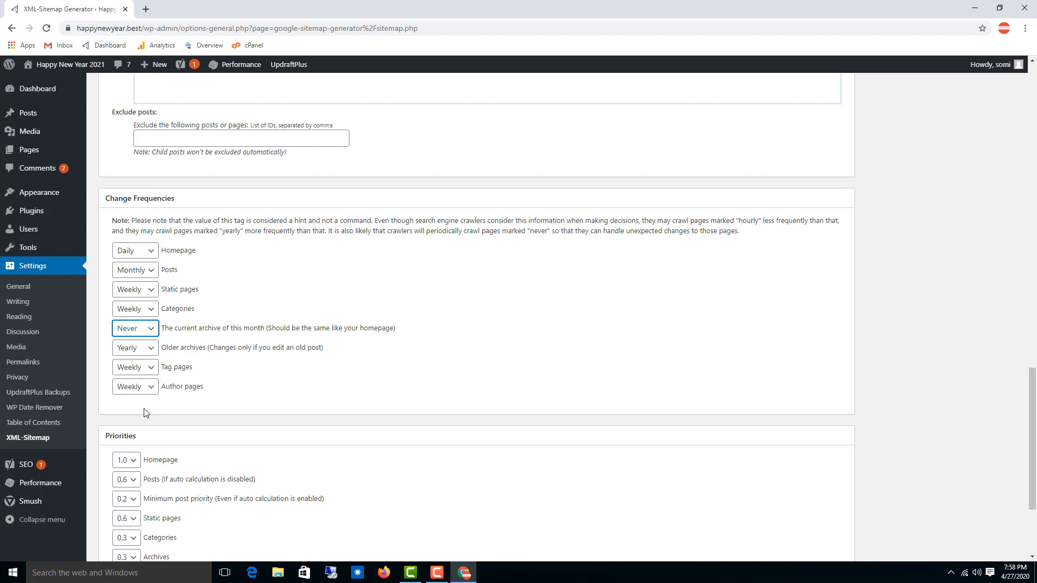
{"action": "left_click", "coordinate": [145, 351]}
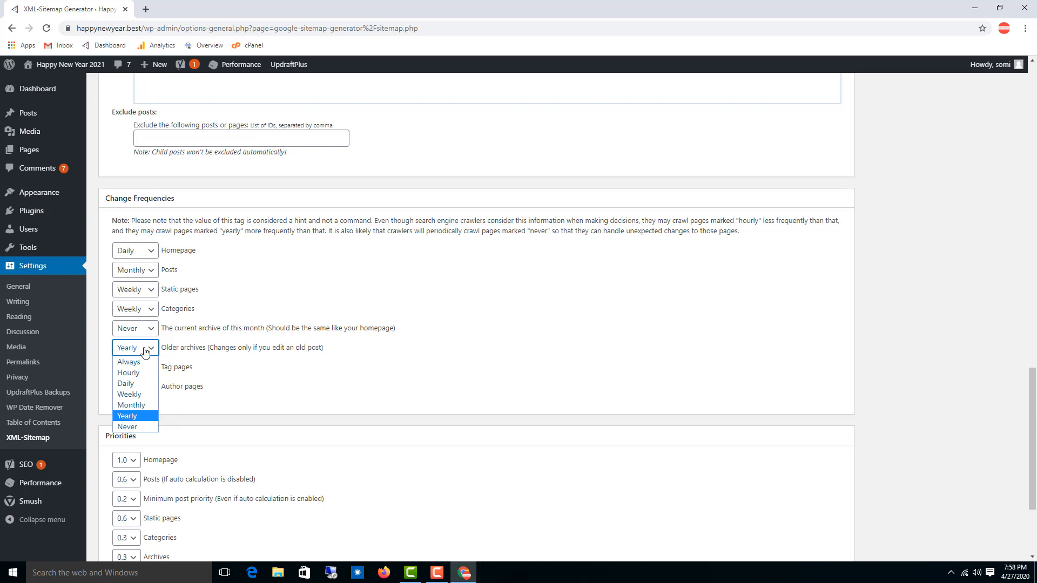
{"action": "left_click", "coordinate": [135, 427]}
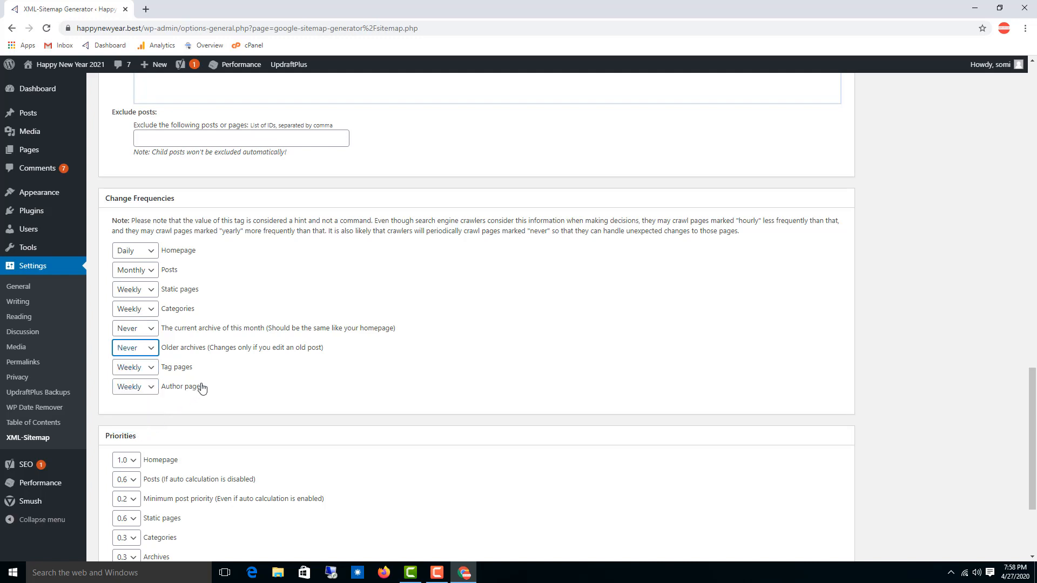
{"action": "left_click", "coordinate": [140, 368]}
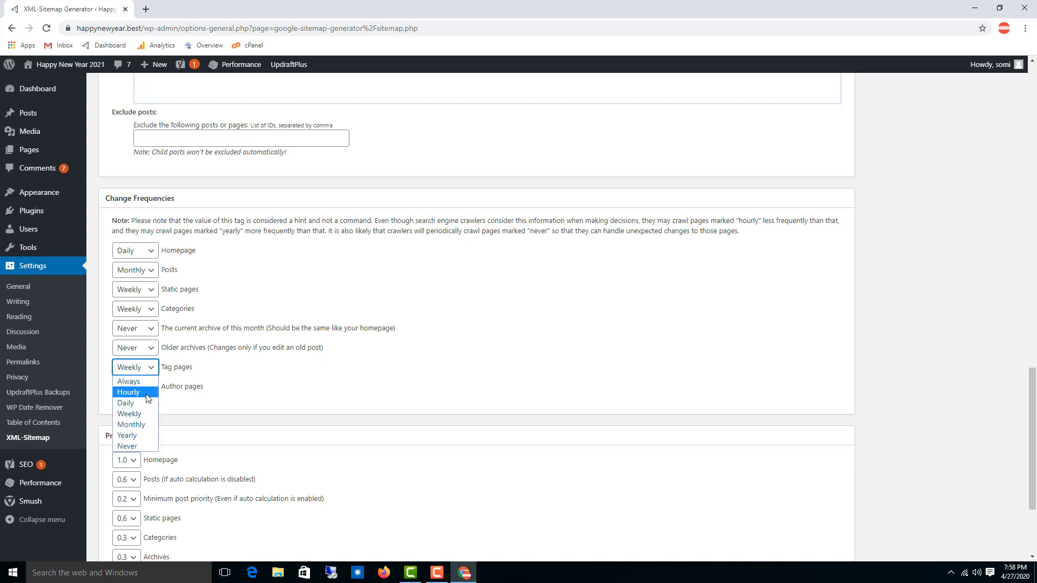
{"action": "left_click", "coordinate": [146, 414]}
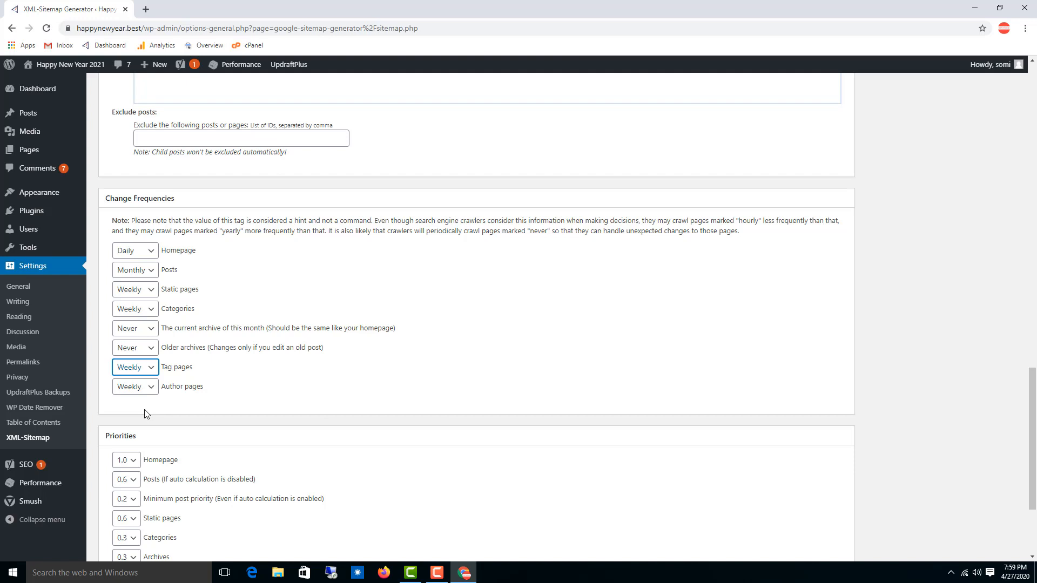
- Set the change frequency of the author pages to Monthly
{"action": "left_click", "coordinate": [150, 394]}
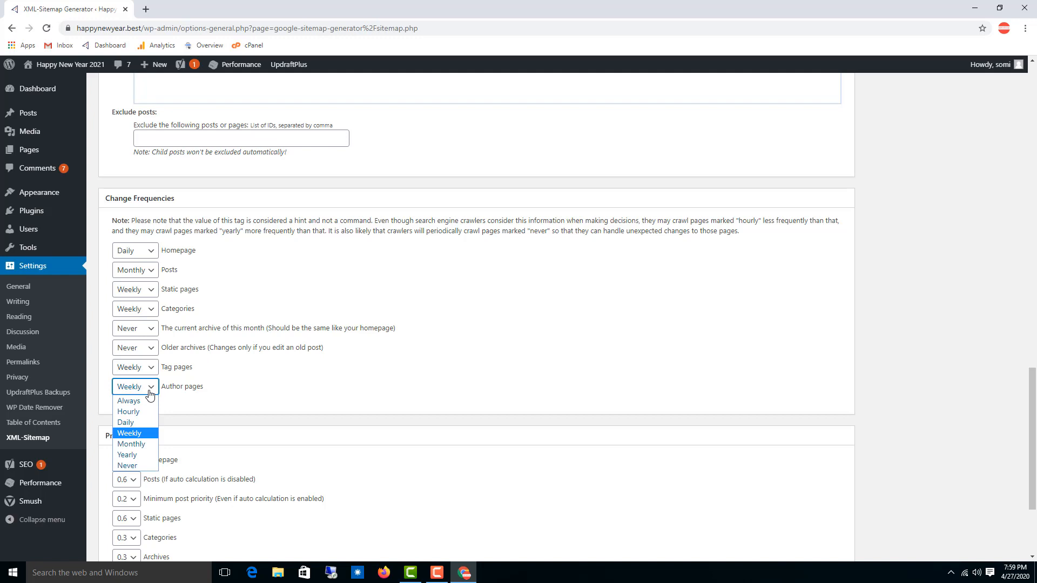
{"action": "left_click", "coordinate": [132, 444]}
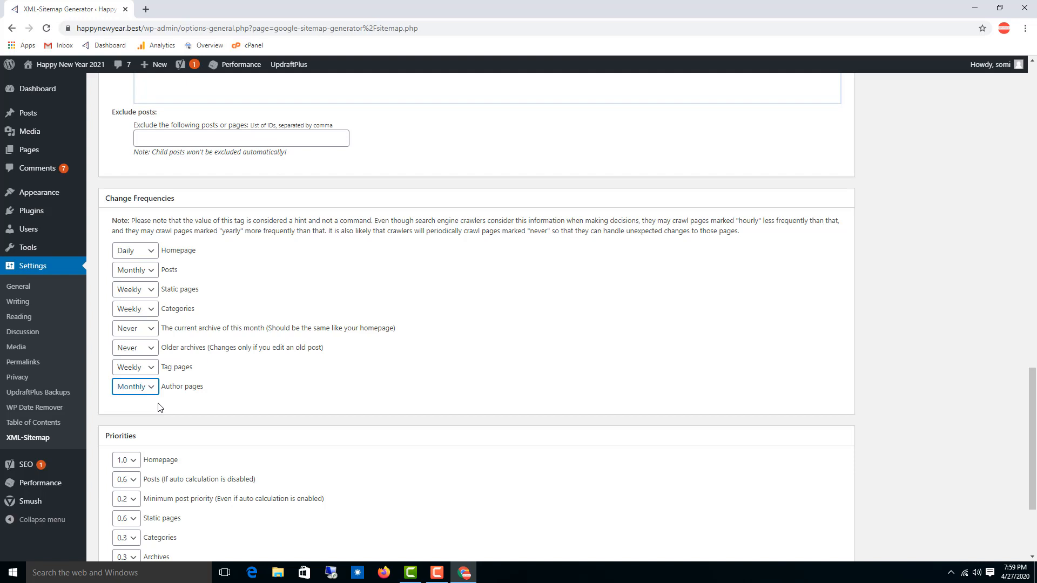
{"action": "scroll", "coordinate": [197, 443], "scroll_direction": "down", "scroll_amount": 2}
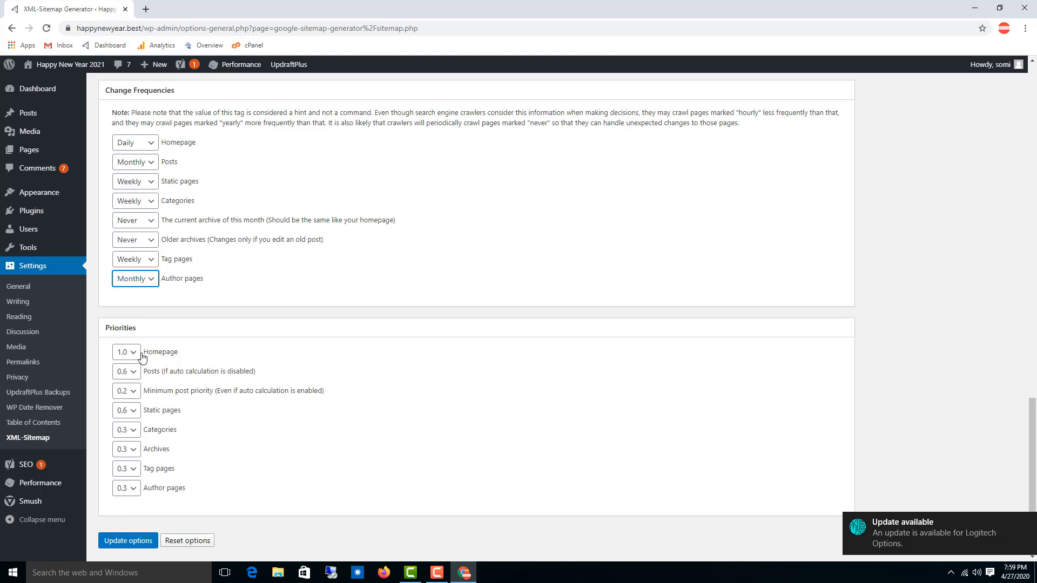
{"action": "left_click", "coordinate": [134, 353]}
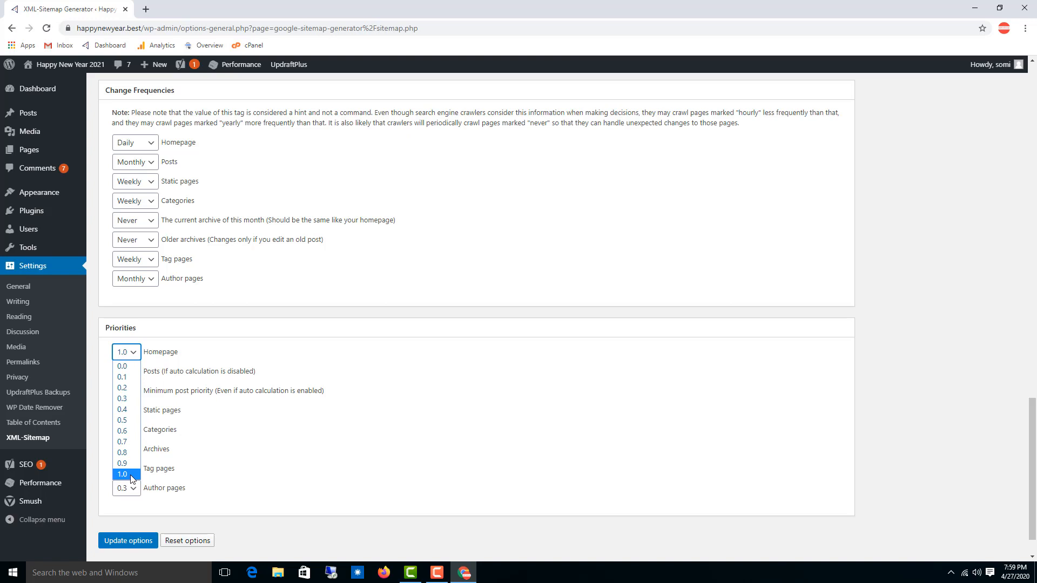
{"action": "left_click", "coordinate": [189, 471]}
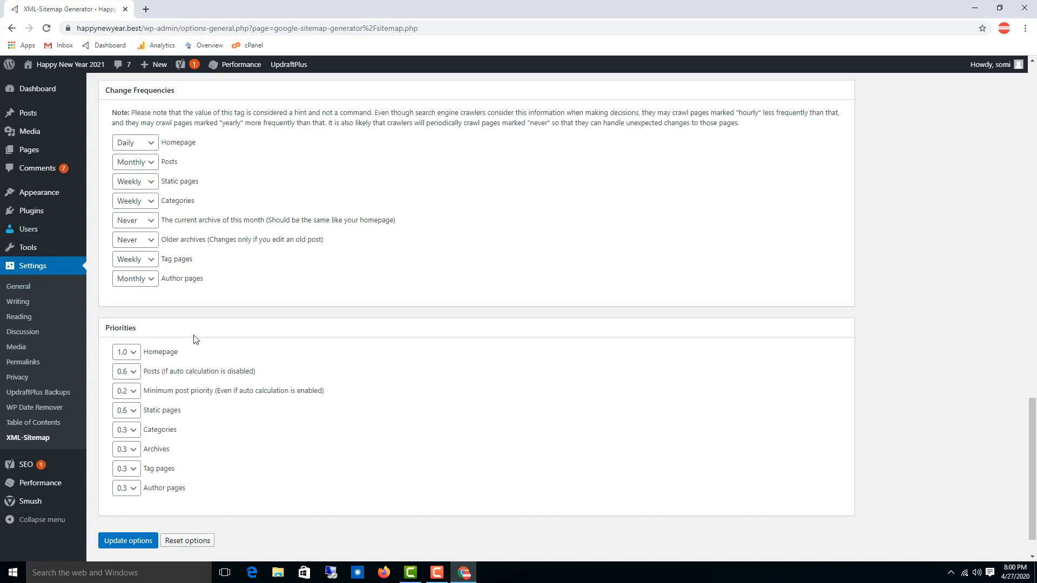
{"action": "left_click", "coordinate": [136, 358]}
{"action": "left_click", "coordinate": [136, 357]}
- Switch the post priority method to "Do not use automatic priority calculation"
{"action": "scroll", "coordinate": [191, 410], "scroll_direction": "up", "scroll_amount": 5}
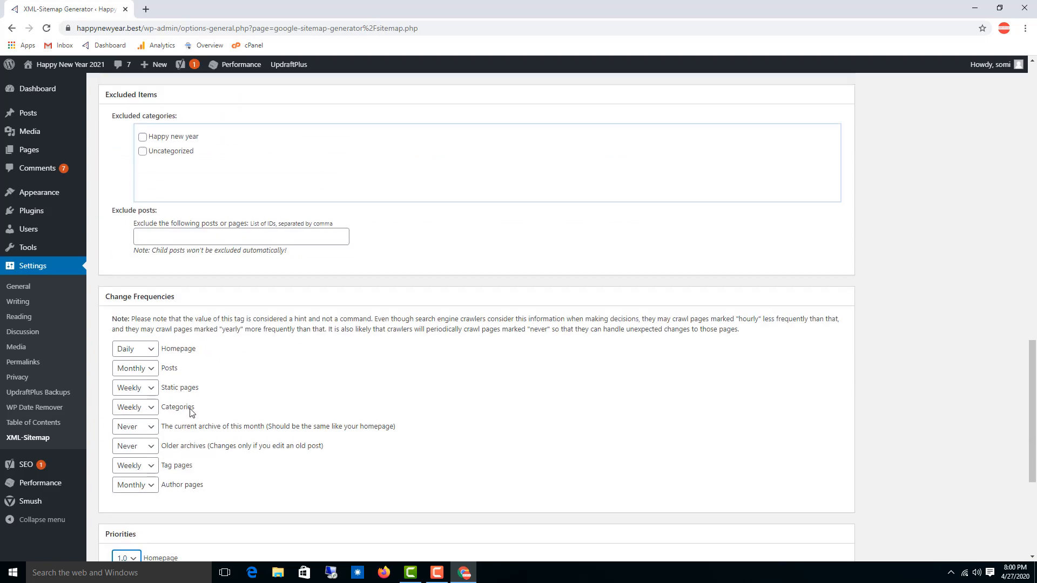
{"action": "scroll", "coordinate": [191, 413], "scroll_direction": "up", "scroll_amount": 8}
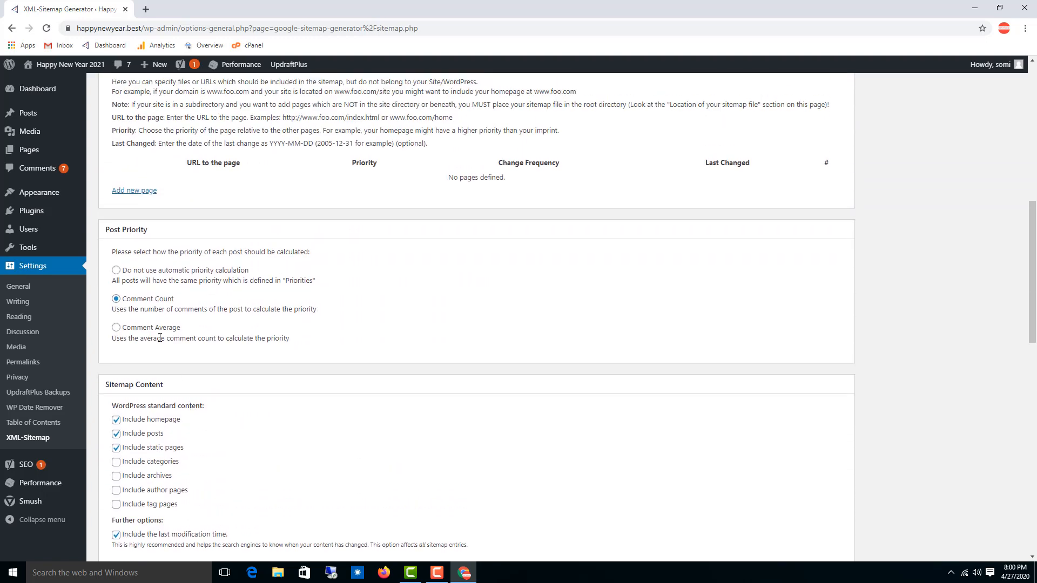
{"action": "left_click", "coordinate": [117, 270]}
{"action": "scroll", "coordinate": [197, 394], "scroll_direction": "down", "scroll_amount": 15}
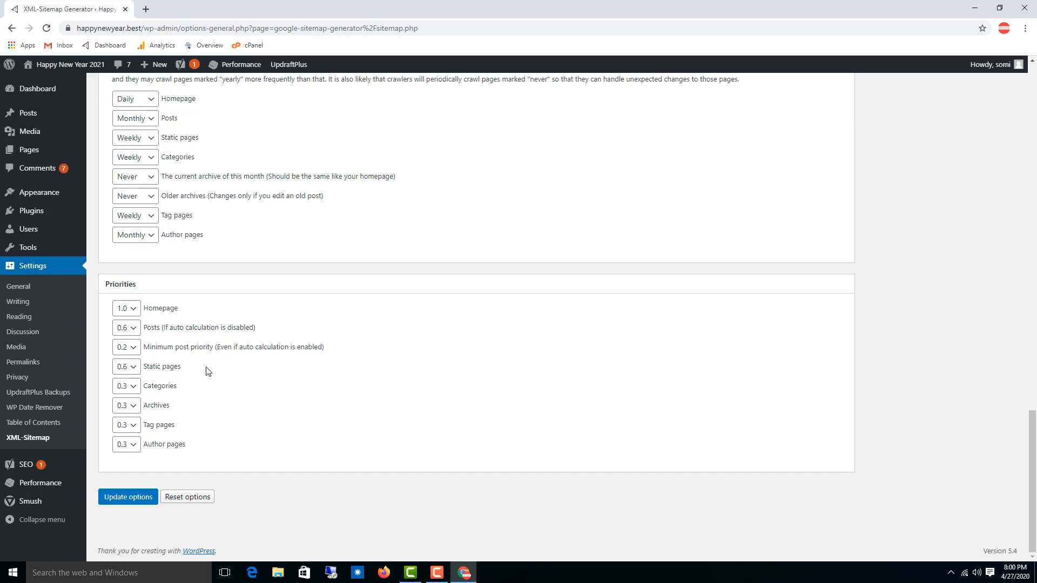
{"action": "scroll", "coordinate": [199, 371], "scroll_direction": "up", "scroll_amount": 12}
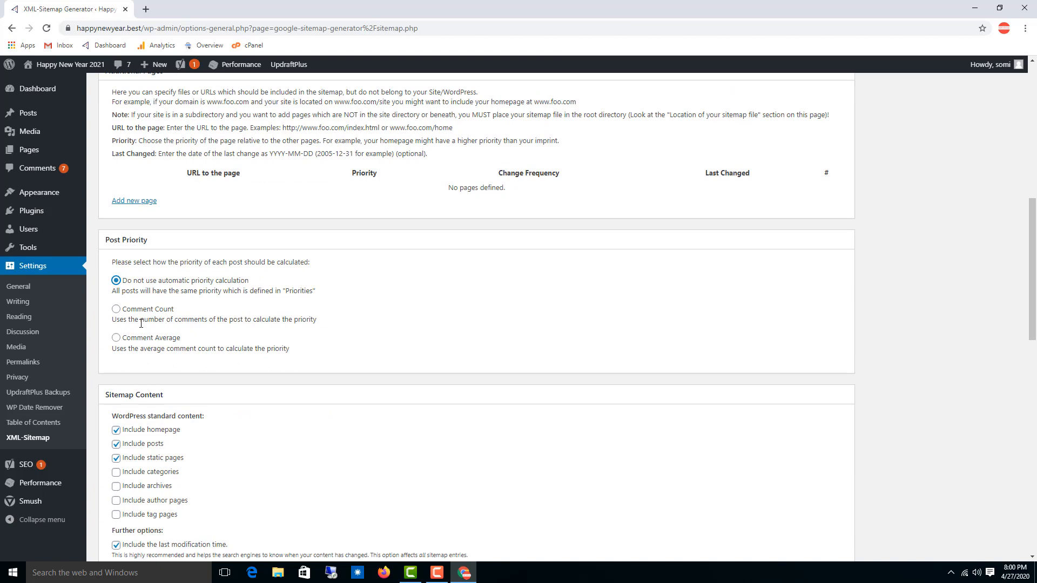
{"action": "scroll", "coordinate": [279, 391], "scroll_direction": "down", "scroll_amount": 12}
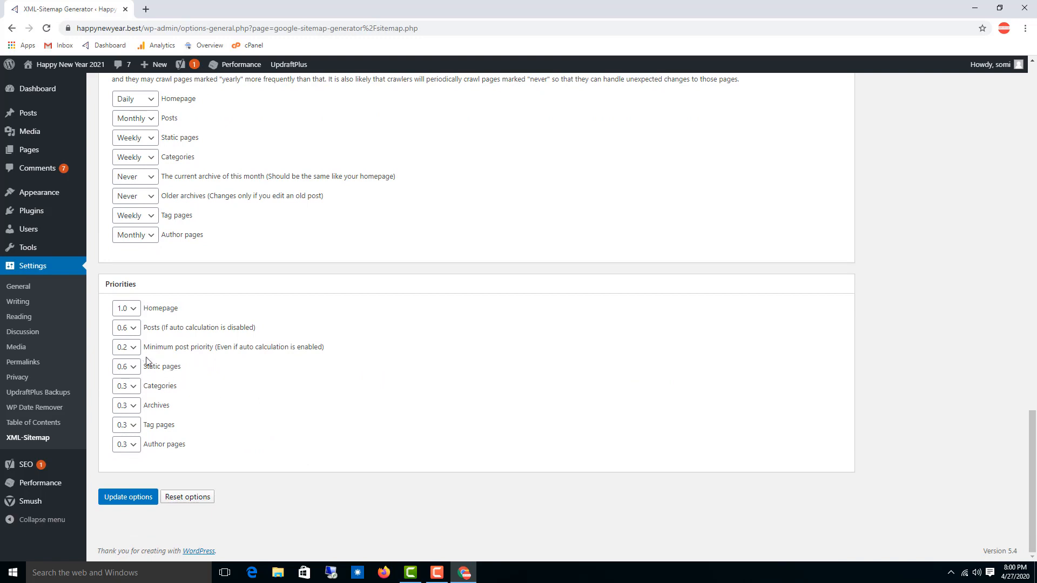
- Set the priority of posts and the minimum post priority to 0.9, and the static pages priority to 0.8
{"action": "left_click", "coordinate": [131, 327]}
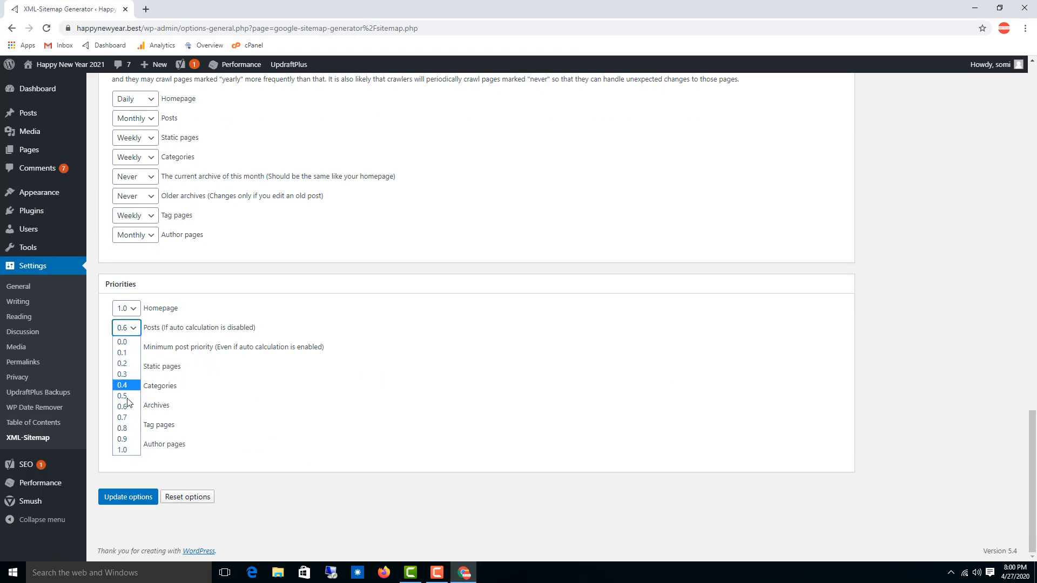
{"action": "left_click", "coordinate": [129, 439]}
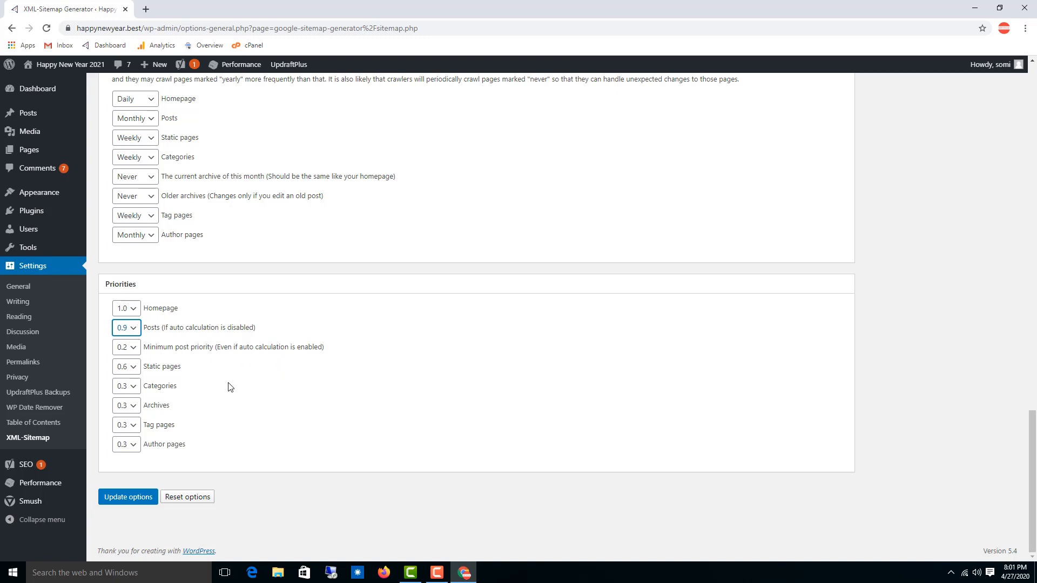
{"action": "left_click", "coordinate": [130, 348]}
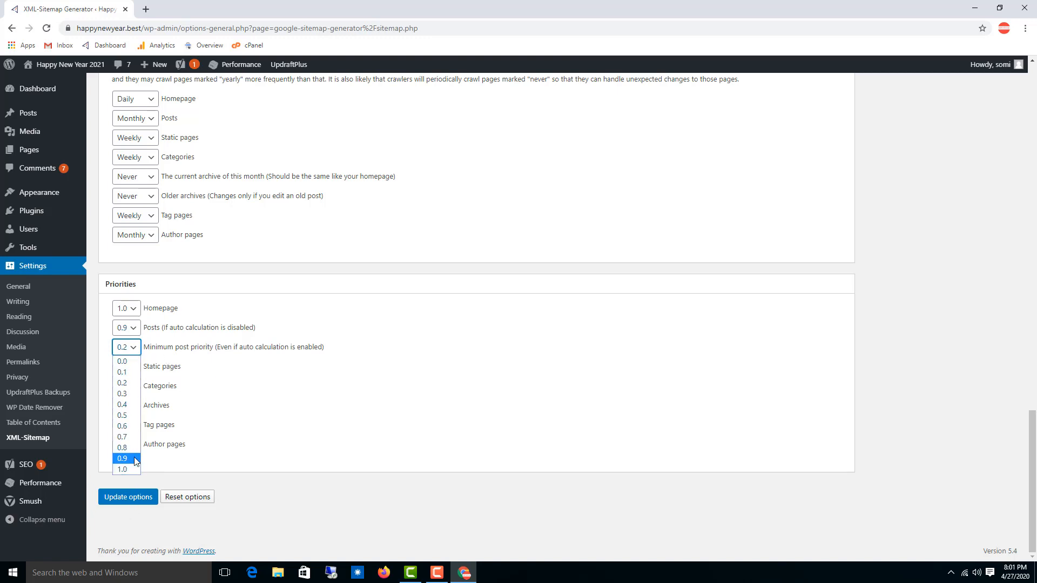
{"action": "left_click", "coordinate": [134, 458]}
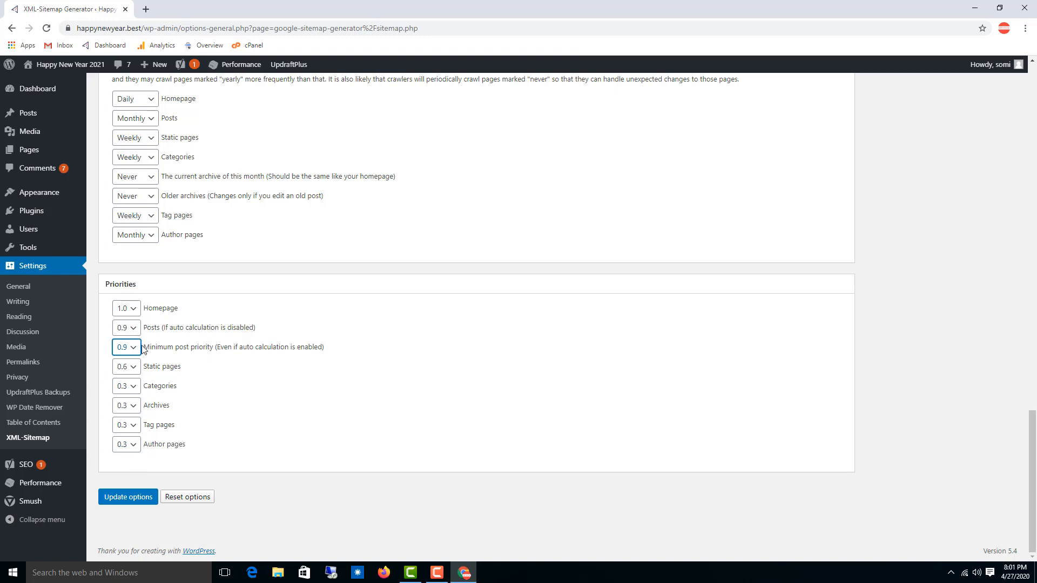
{"action": "left_click", "coordinate": [134, 369]}
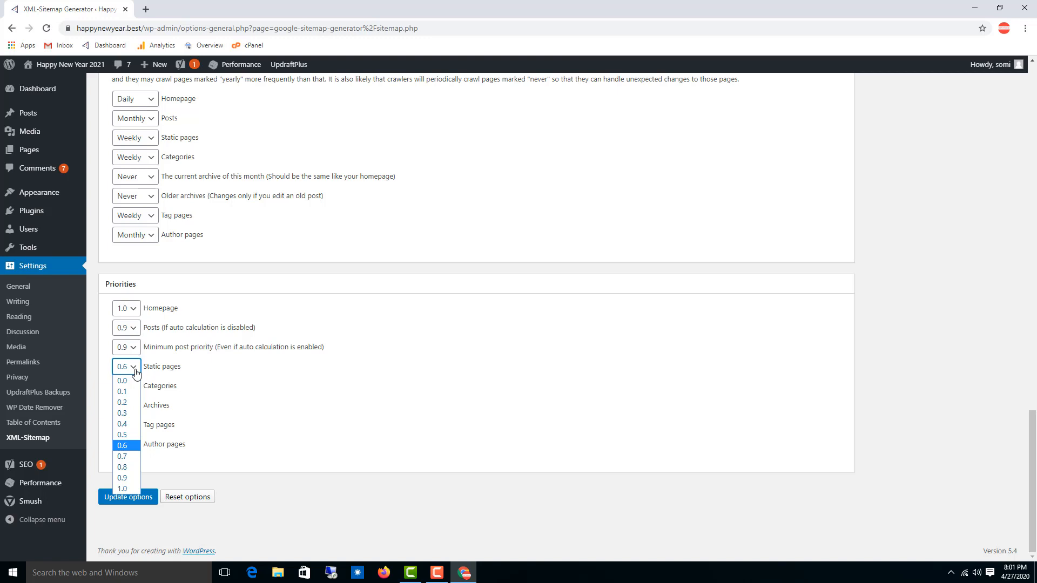
{"action": "left_click", "coordinate": [137, 467]}
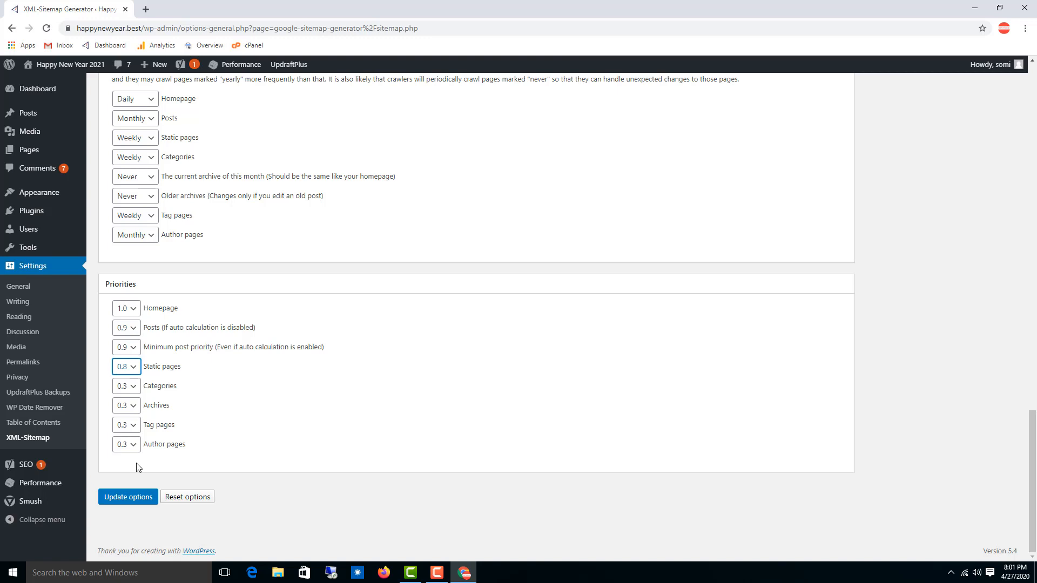
- Set the sitemap priorities of the categories and the archives to 0.0
{"action": "left_click", "coordinate": [134, 387]}
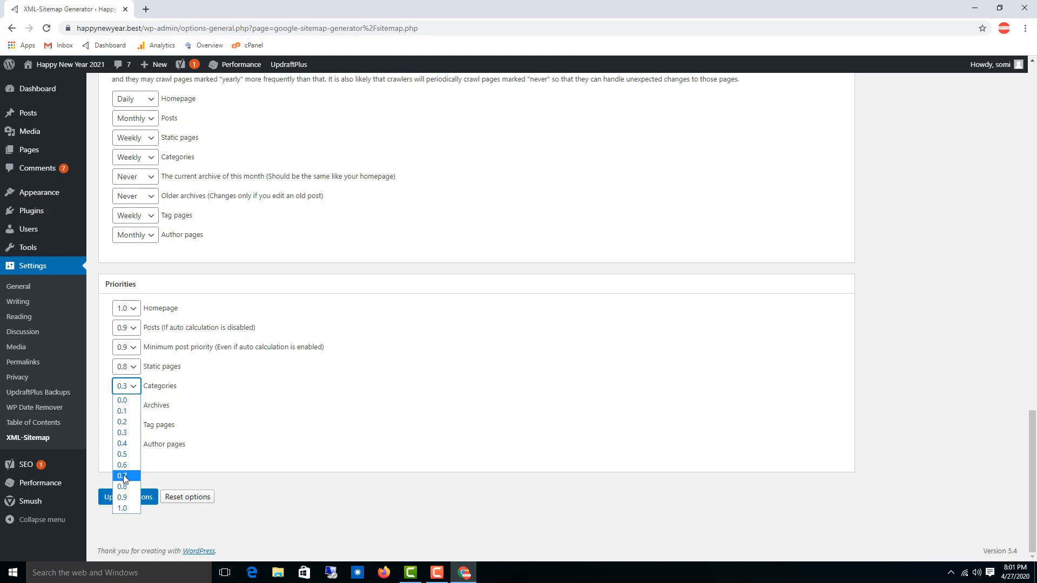
{"action": "left_click", "coordinate": [138, 393]}
{"action": "left_click", "coordinate": [131, 388]}
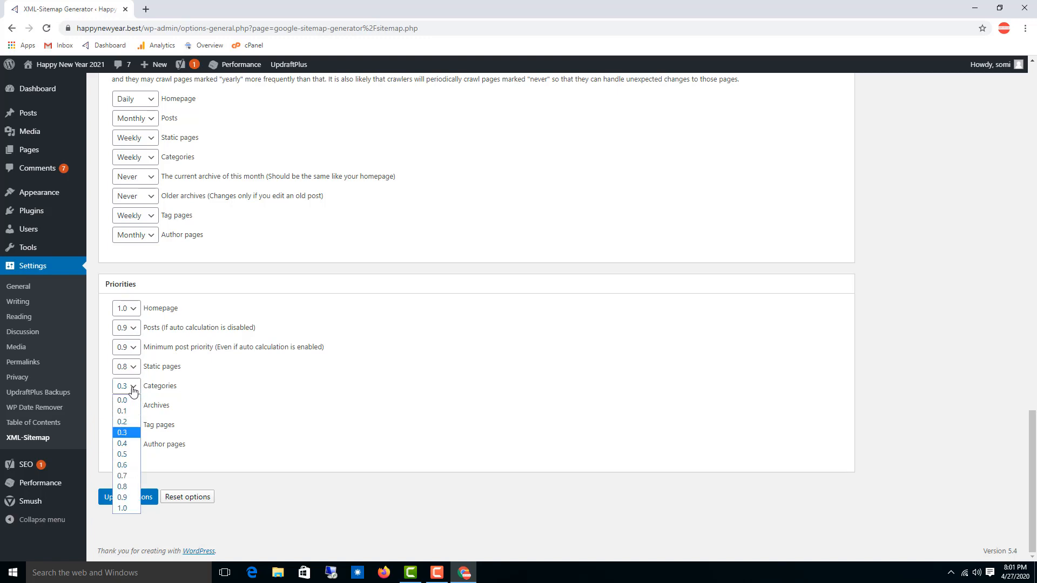
{"action": "left_click", "coordinate": [128, 404]}
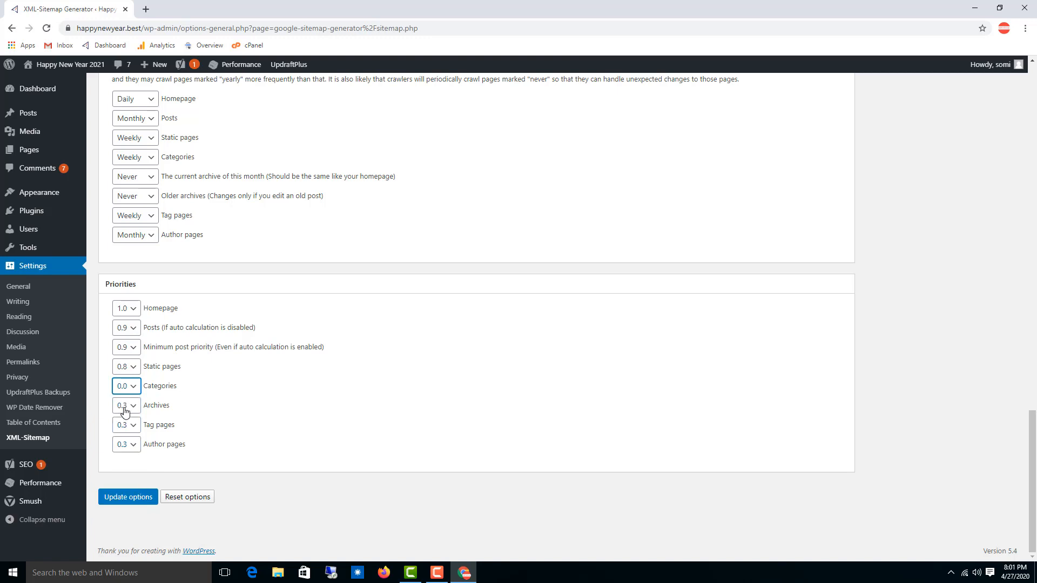
{"action": "left_click", "coordinate": [125, 412]}
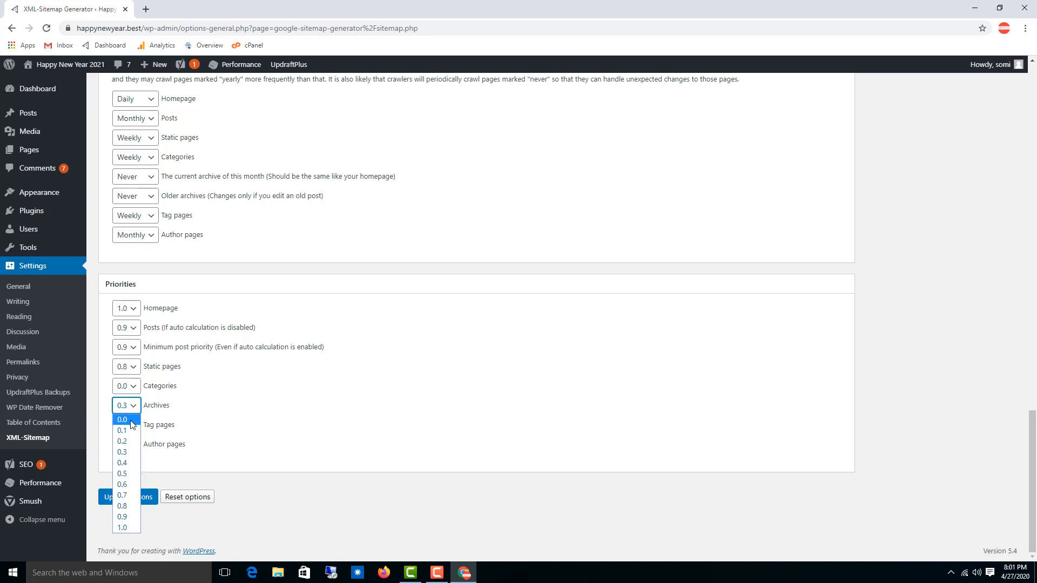
{"action": "left_click", "coordinate": [132, 421]}
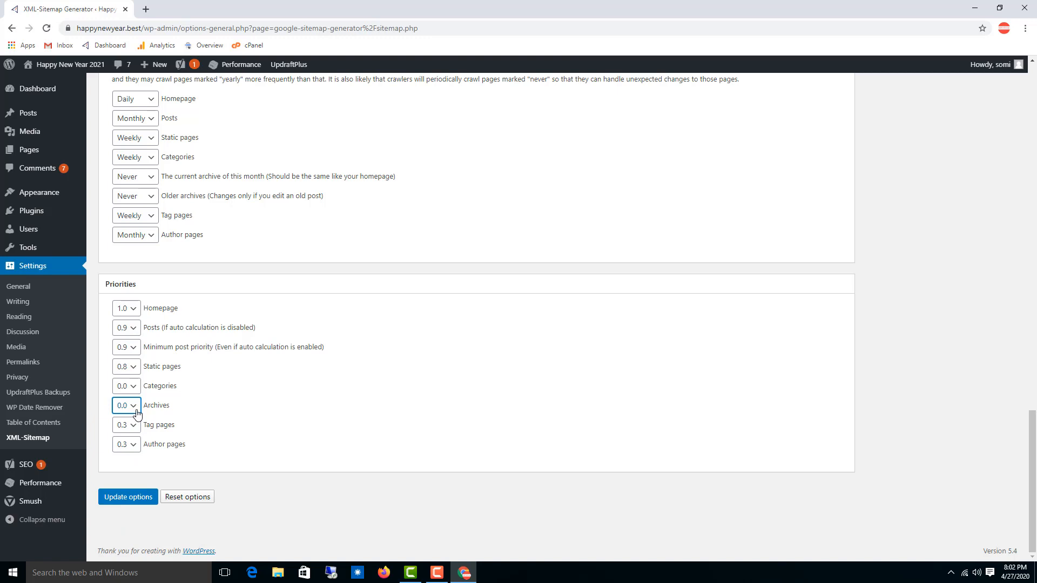
- Set the sitemap priority of tag pages to 0.6 and of author pages to 0.5
{"action": "left_click", "coordinate": [135, 427]}
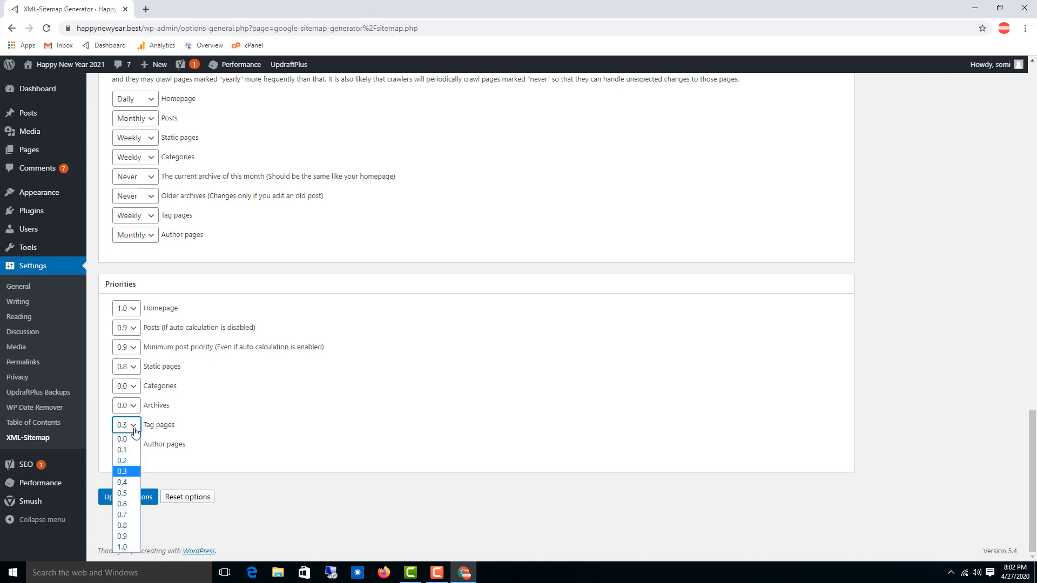
{"action": "left_click", "coordinate": [123, 506]}
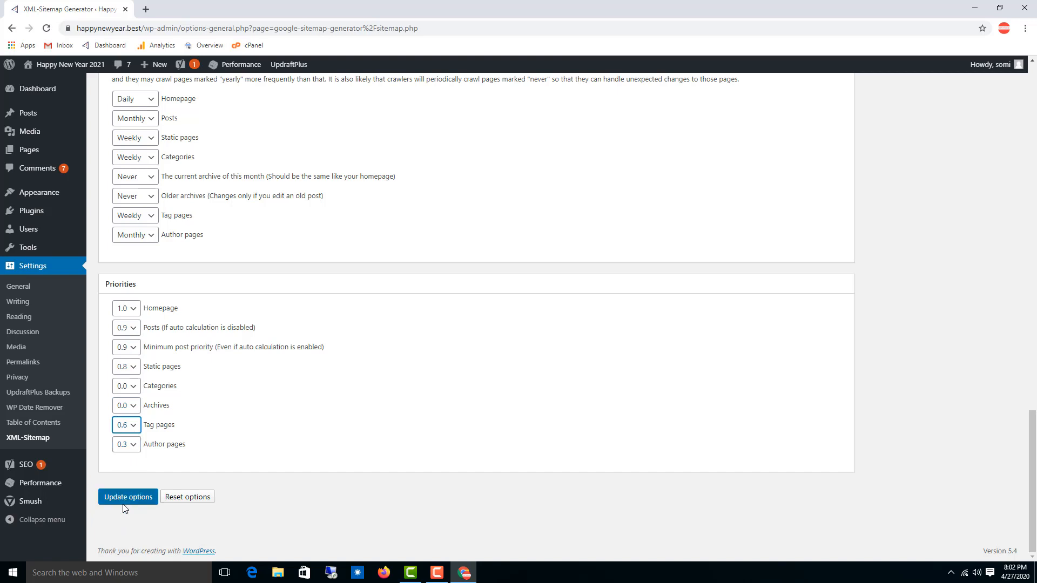
{"action": "left_click", "coordinate": [133, 451]}
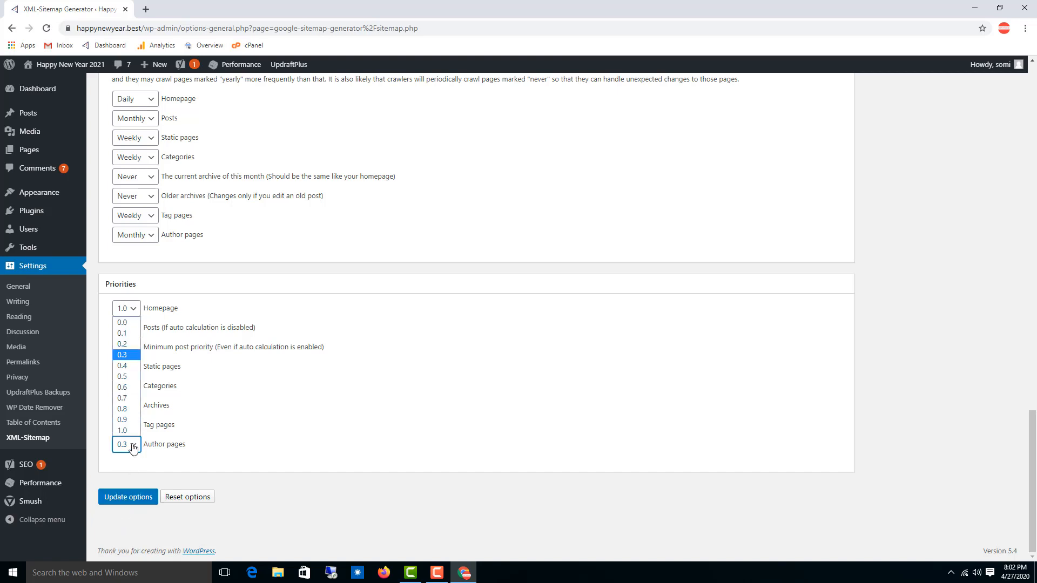
{"action": "left_click", "coordinate": [128, 377]}
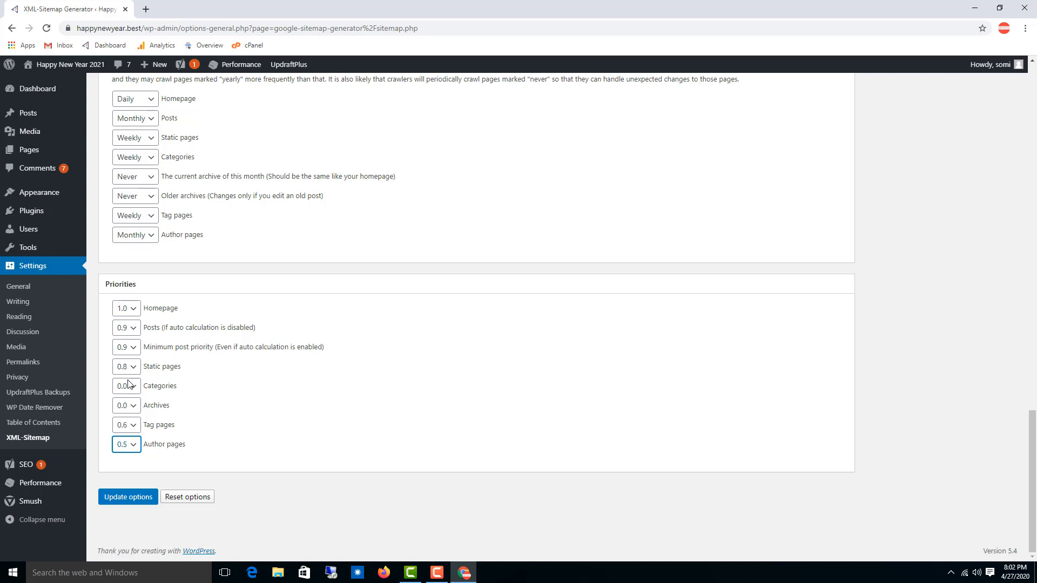